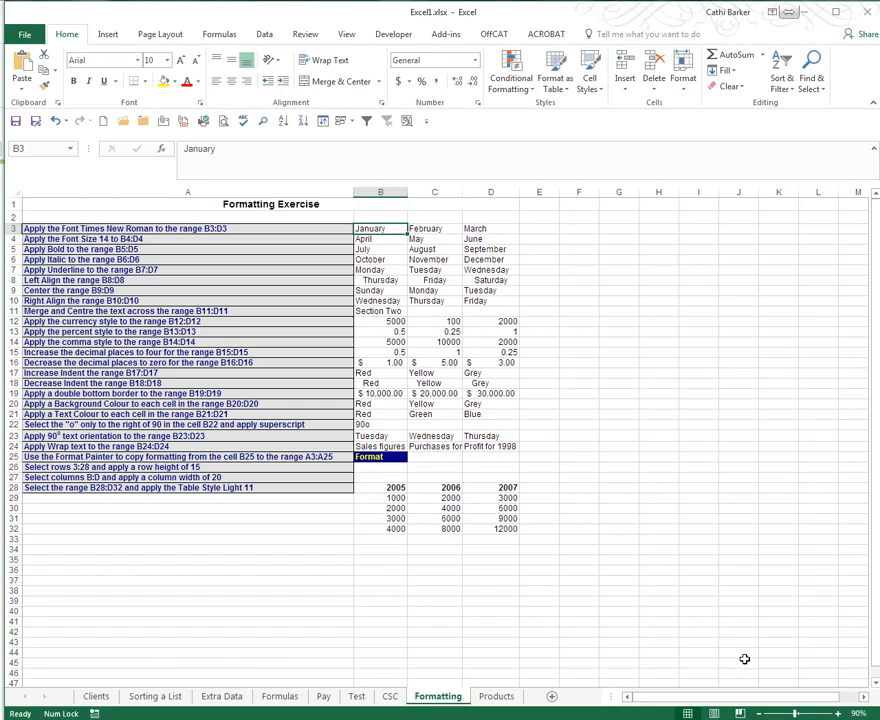
- Zoom the Formatting sheet from 90% to 120% and select cell A3
left_click(838, 713)
left_click(838, 713)
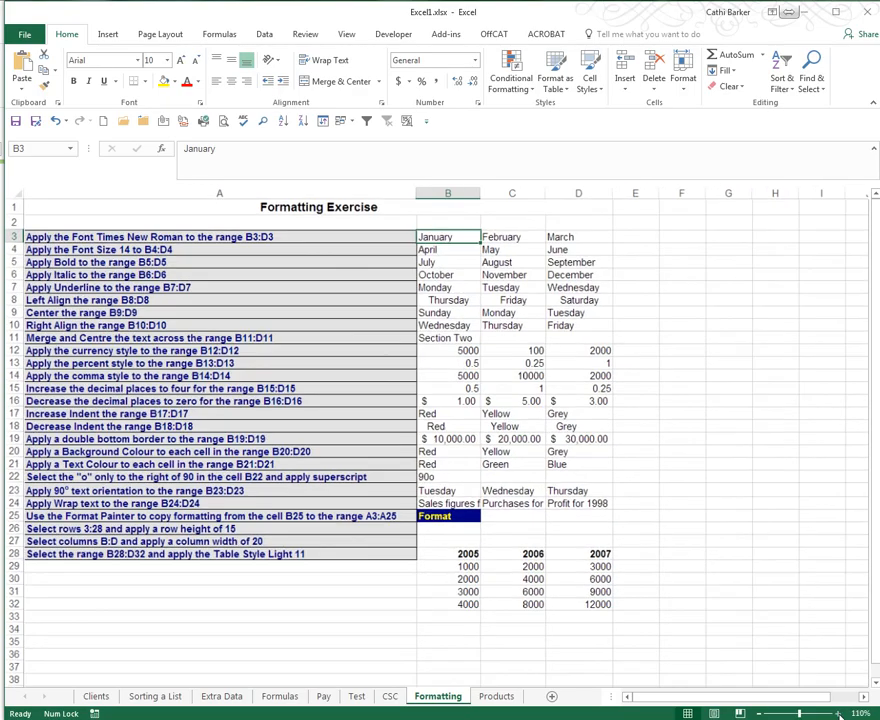
left_click(838, 713)
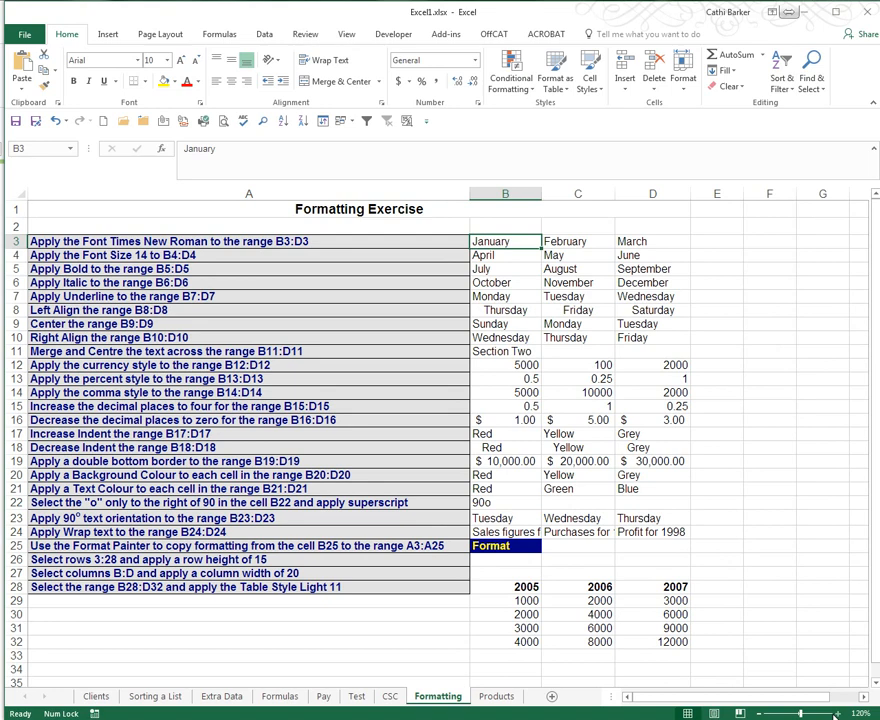
left_click(411, 240)
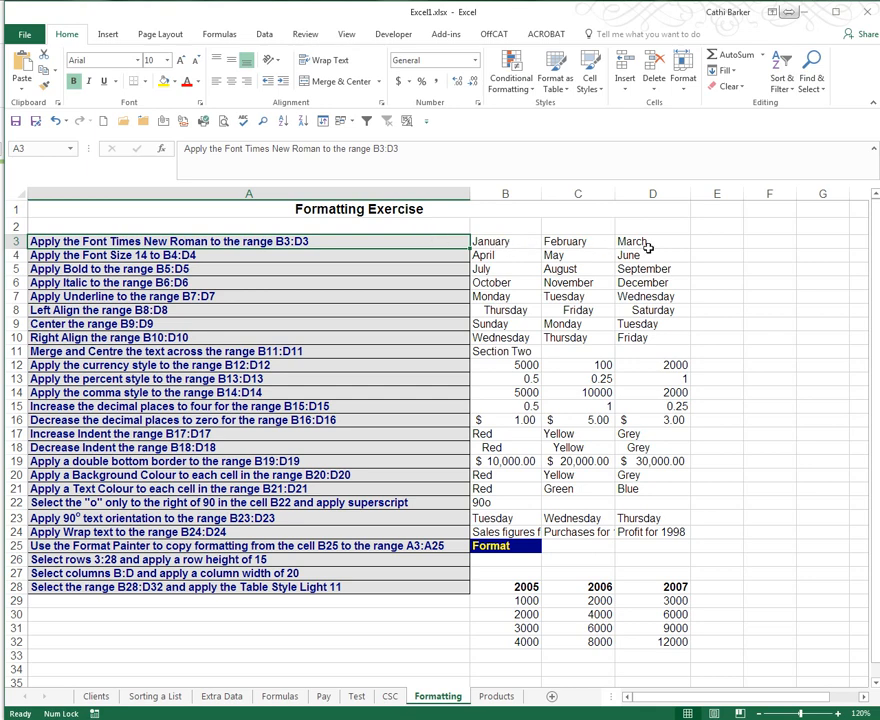
- Apply the Times New Roman font to the month names in B3:D3
left_click_drag(505, 241, 624, 247)
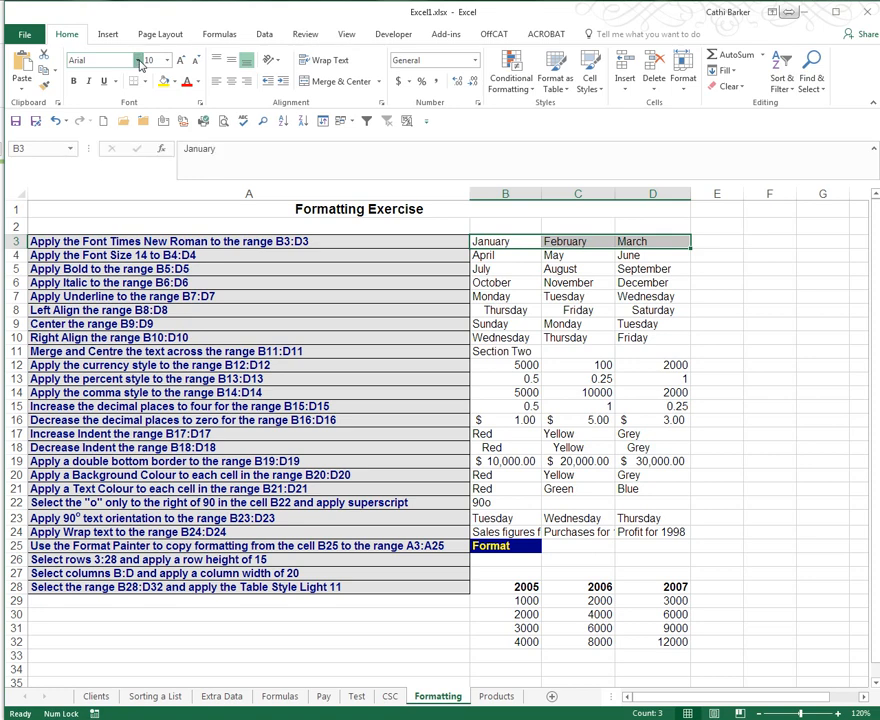
left_click(139, 61)
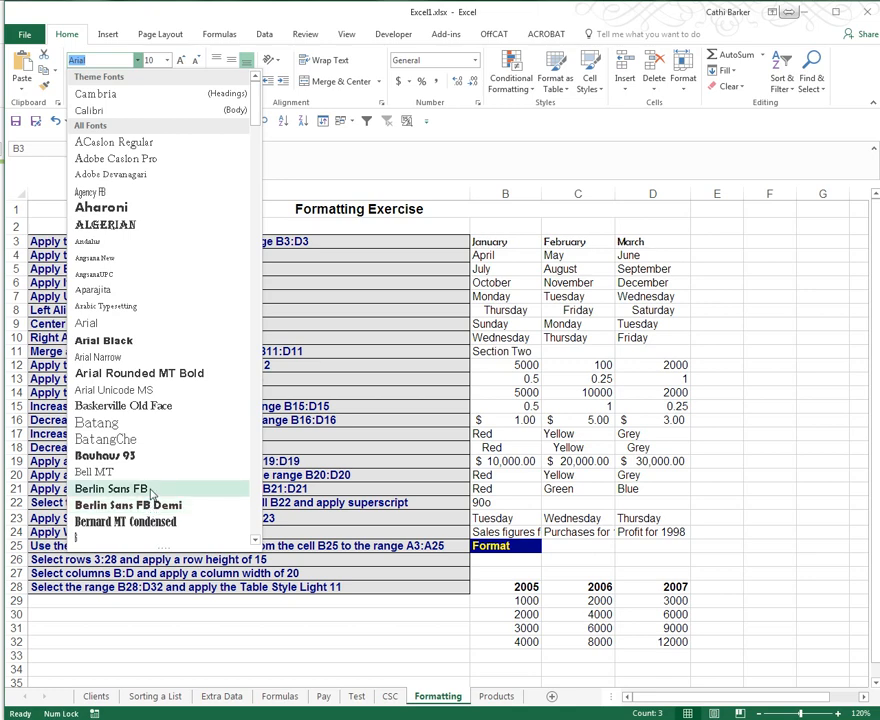
type("t")
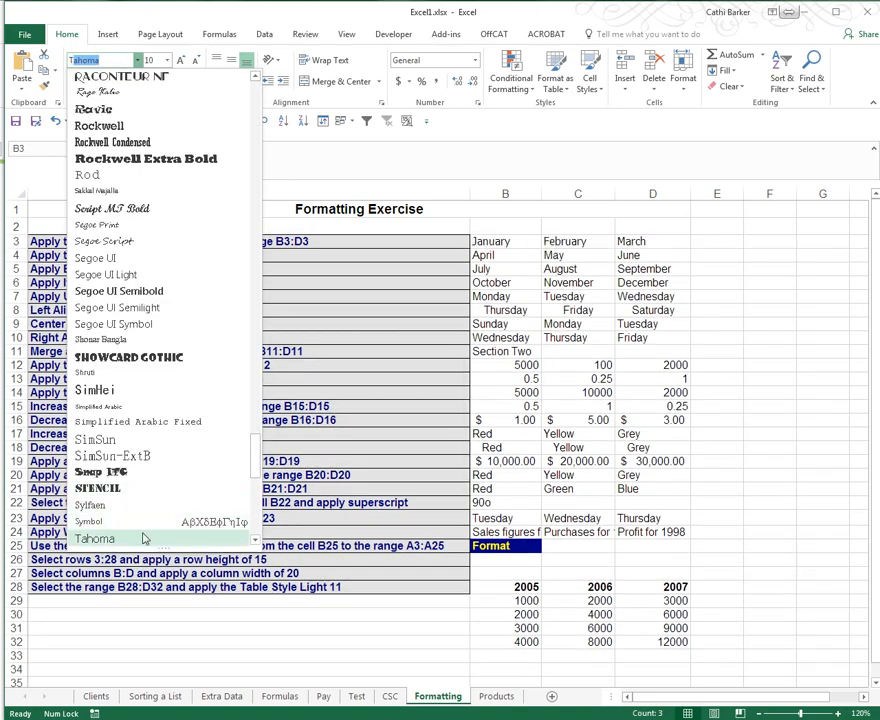
left_click(256, 541)
left_click(256, 541)
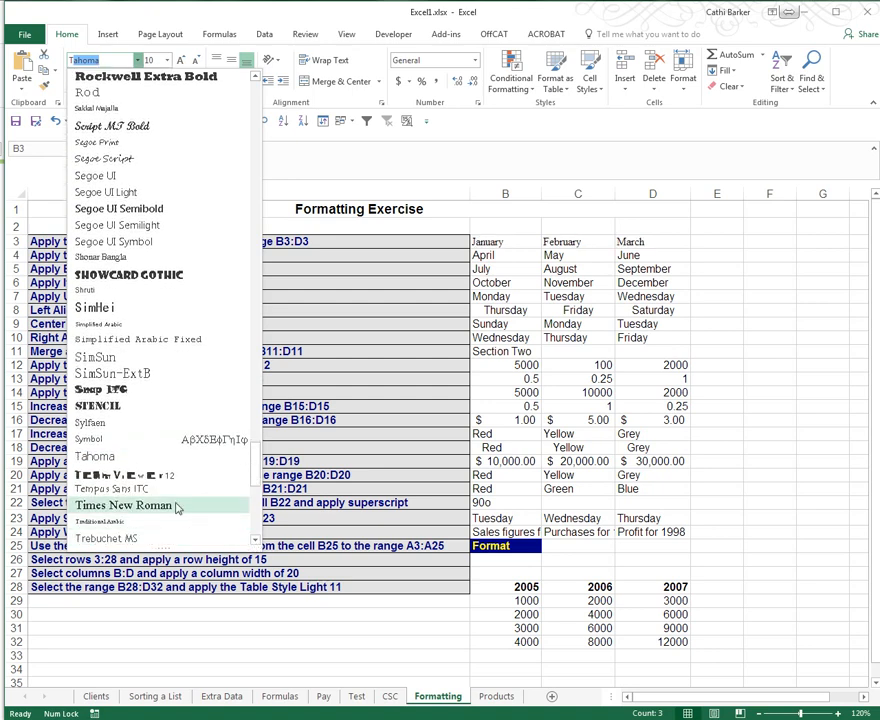
left_click(176, 508)
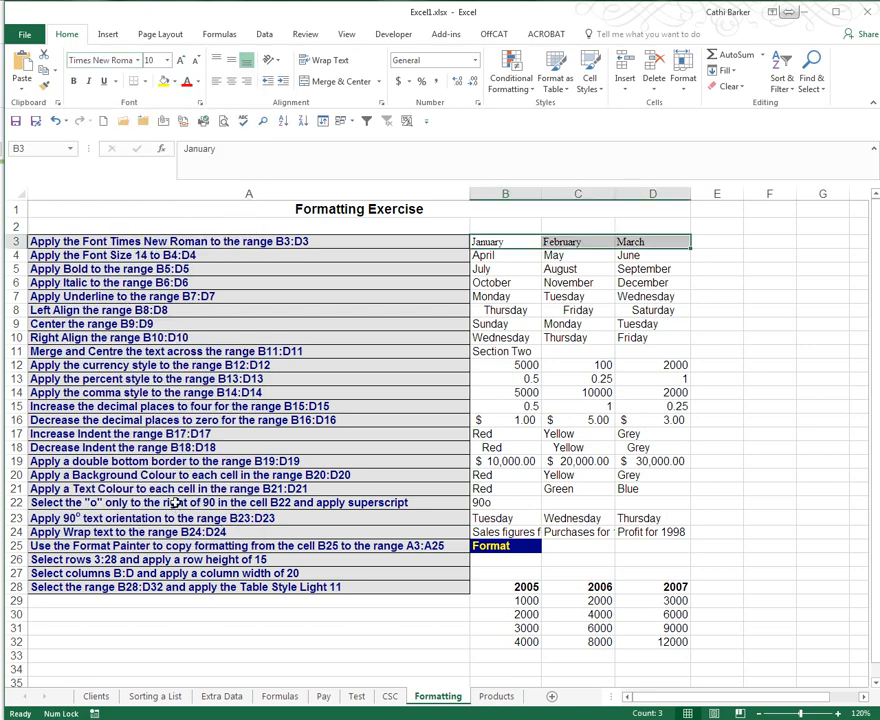
- Change April, May and June in B4:D4 to font size 14
left_click(485, 255)
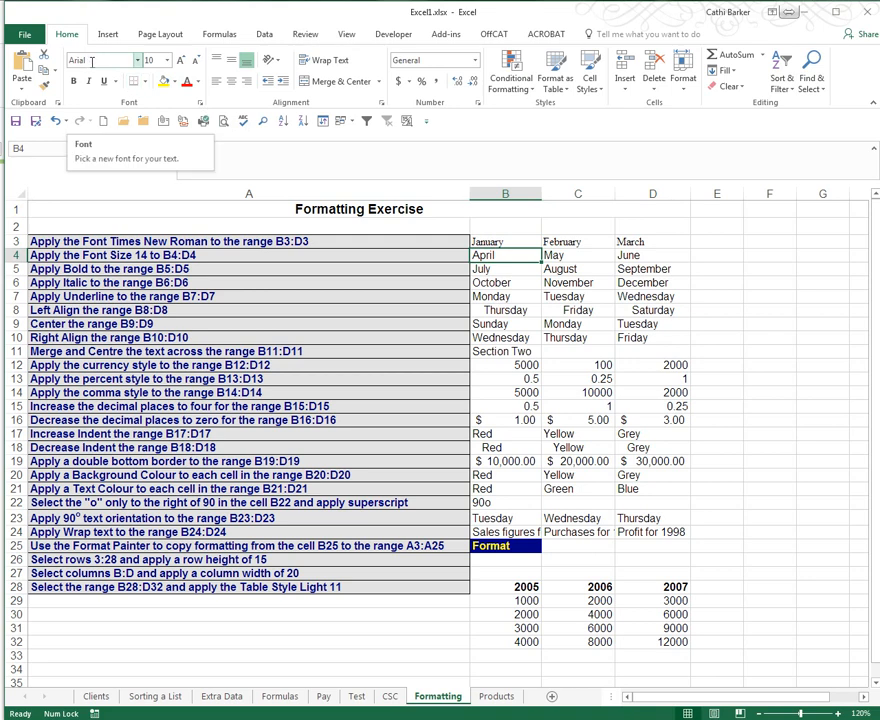
left_click(500, 242)
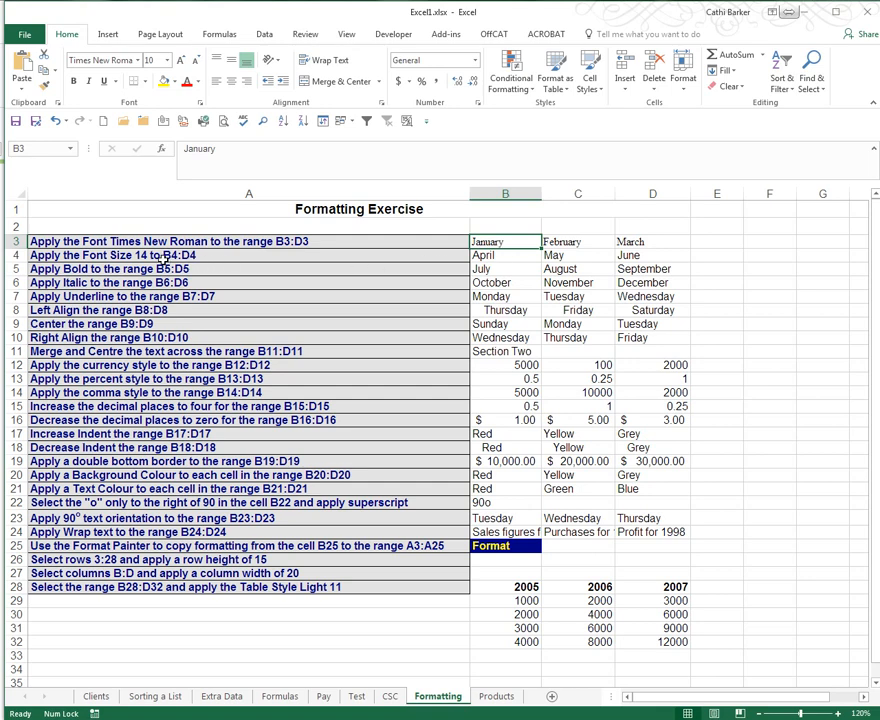
left_click_drag(500, 255, 630, 253)
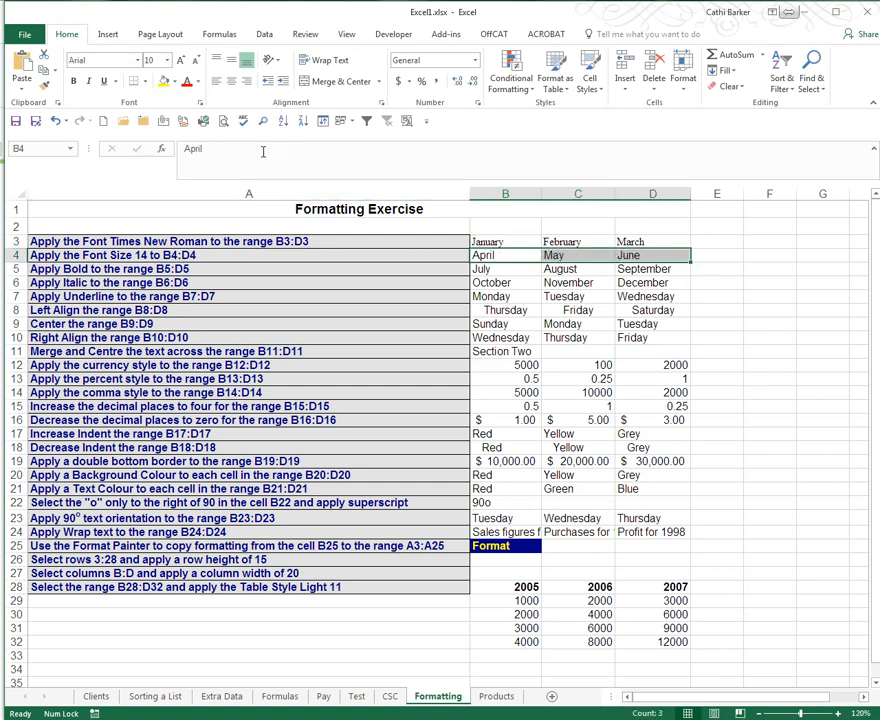
left_click(167, 60)
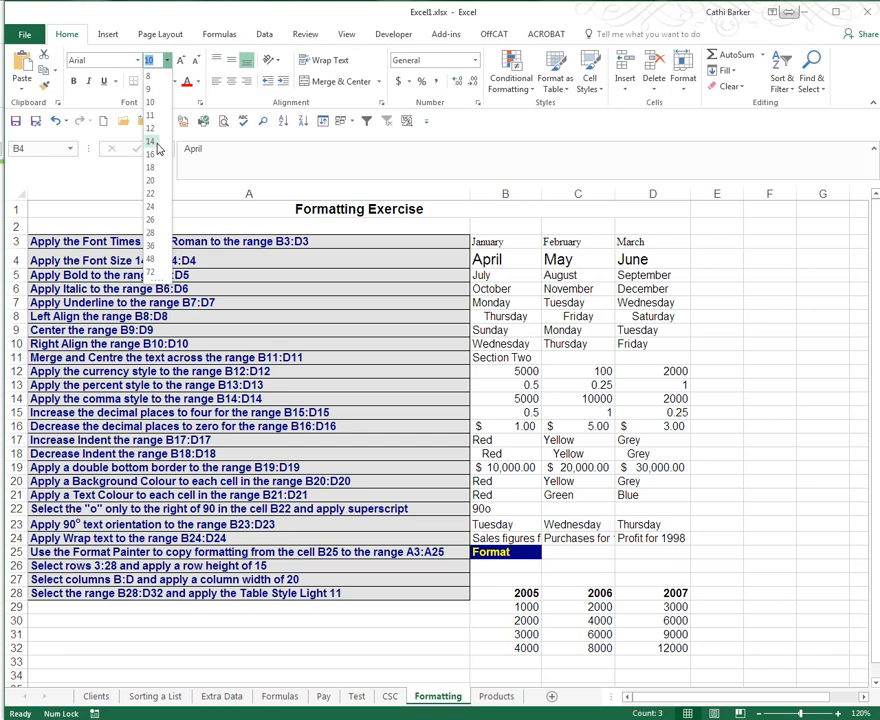
left_click(156, 144)
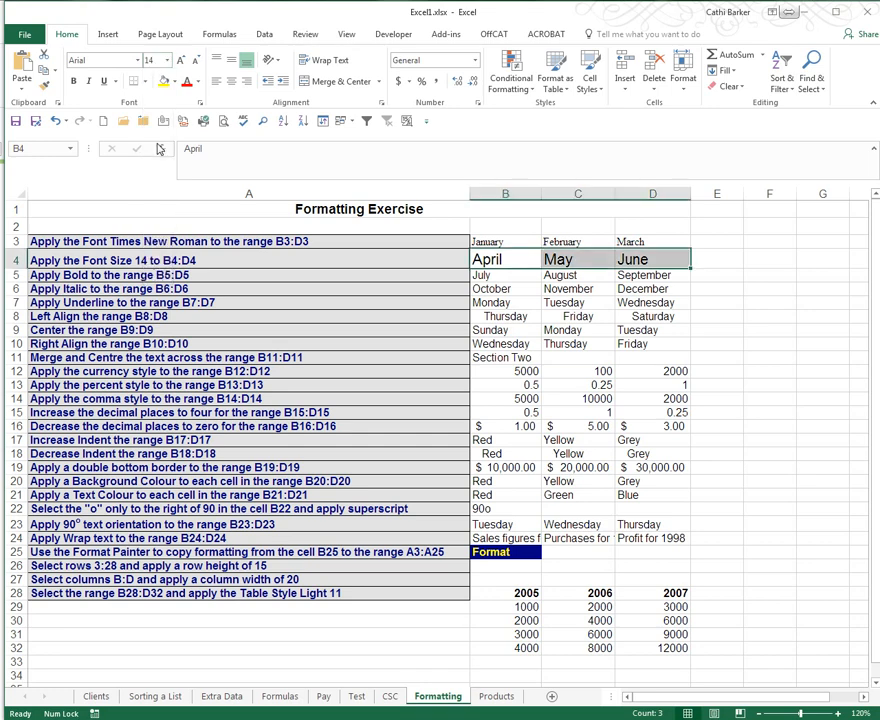
left_click(212, 279)
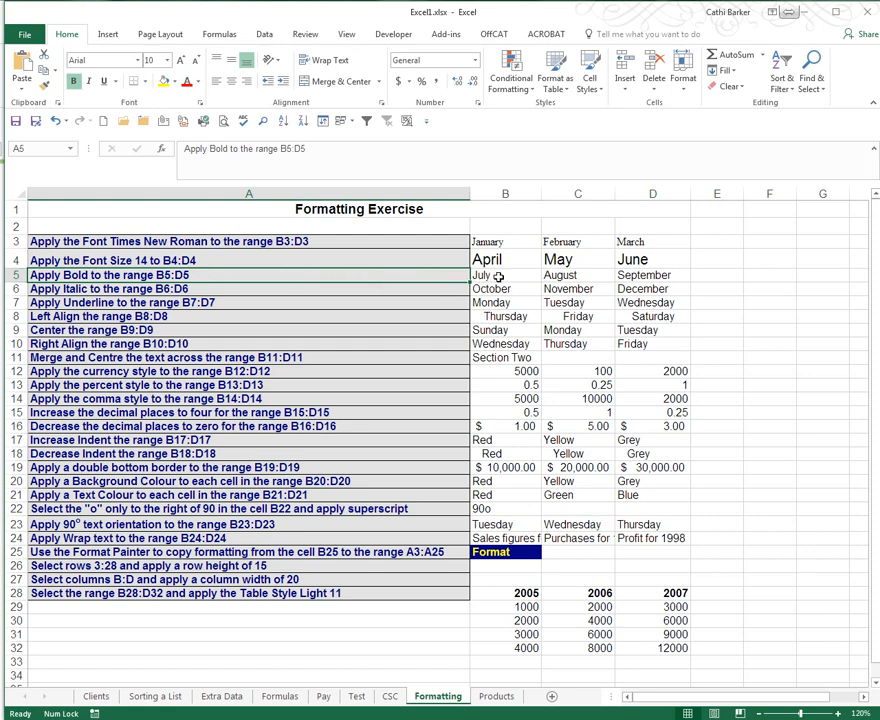
- Make July, August and September in B5:D5 bold
left_click_drag(498, 276, 632, 275)
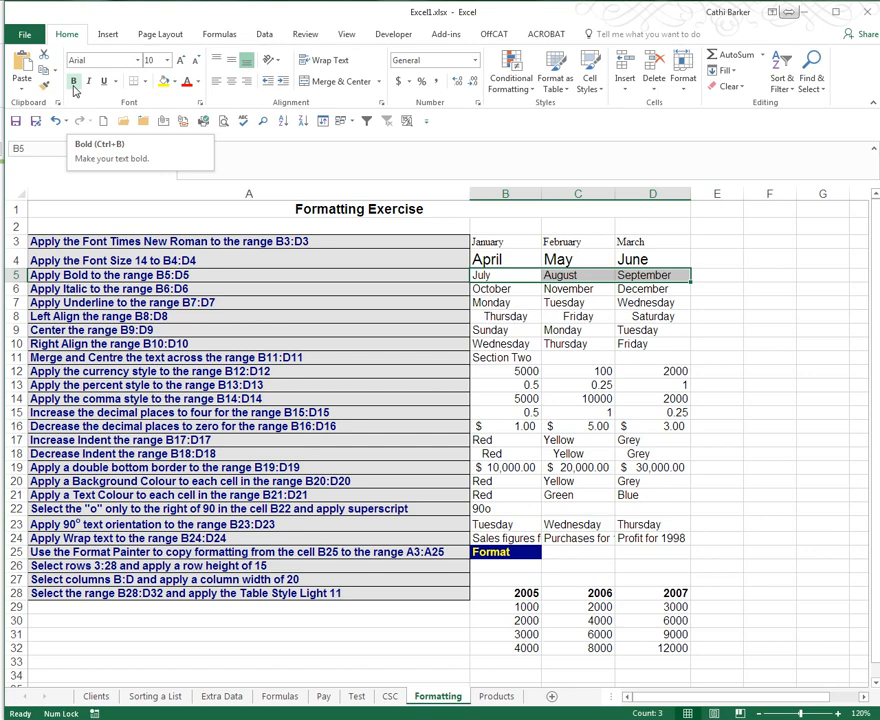
left_click(74, 82)
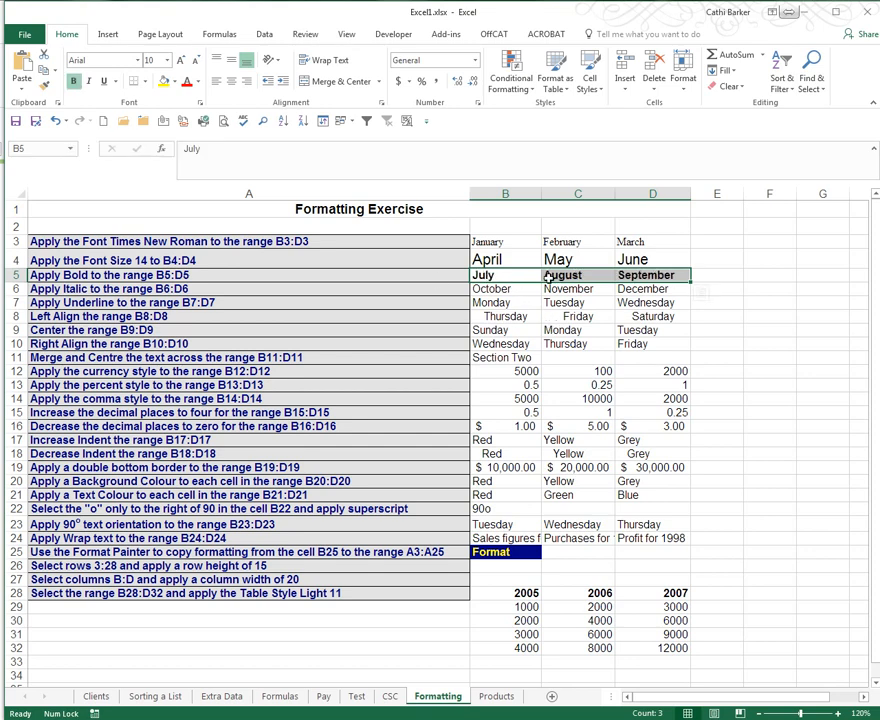
left_click(75, 84)
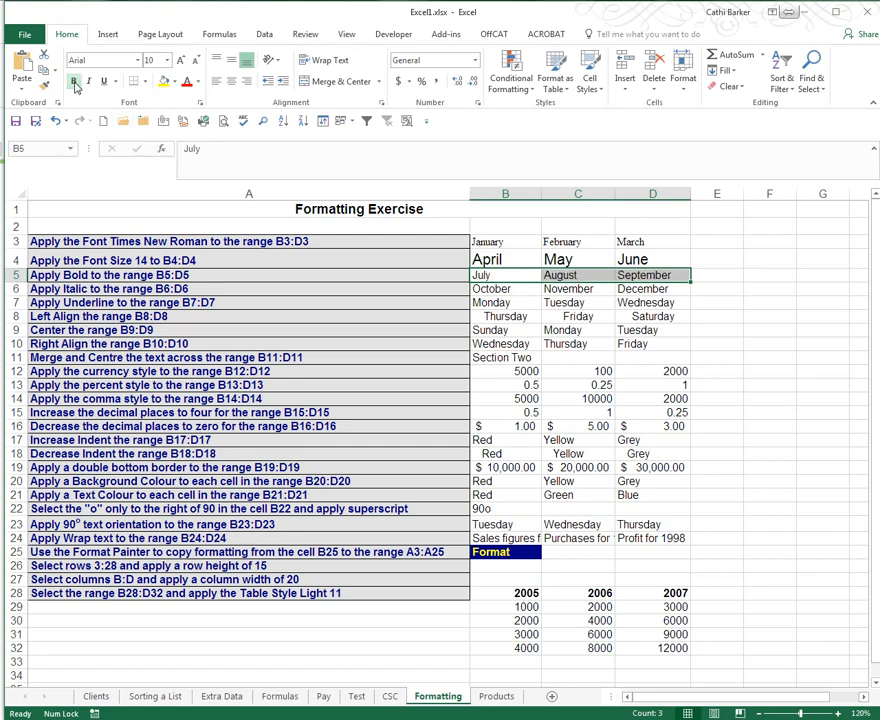
left_click(75, 84)
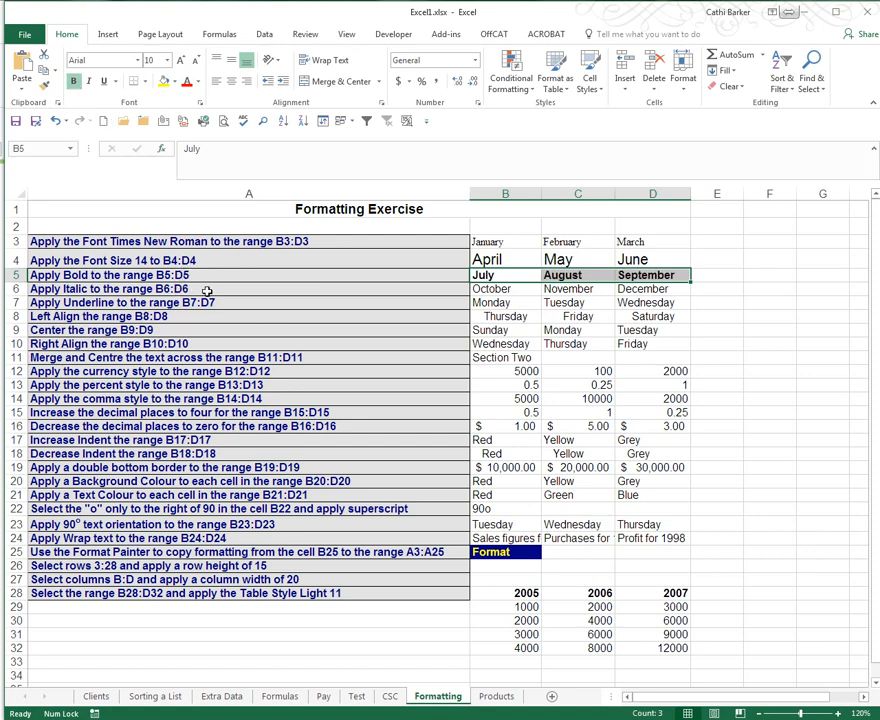
- Italicise October, November and December in B6:D6
left_click(536, 288)
left_click_drag(536, 288, 646, 288)
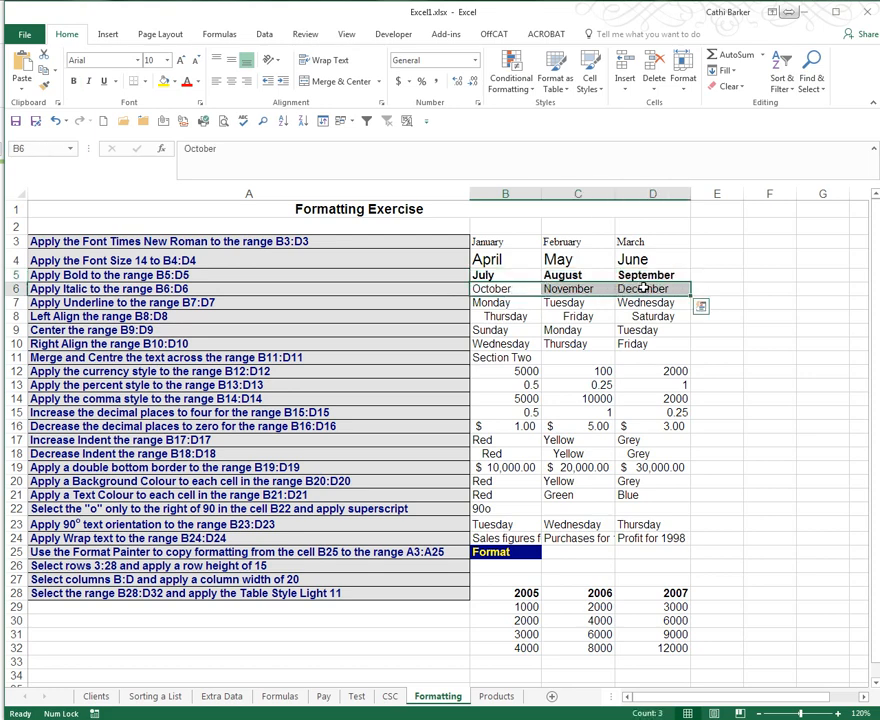
left_click(89, 82)
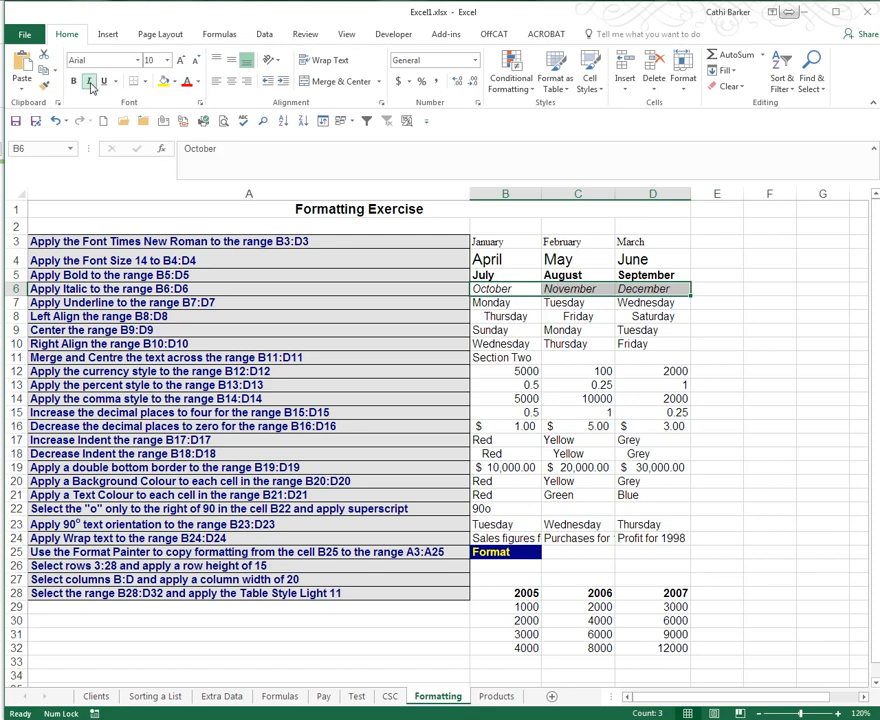
left_click(90, 84)
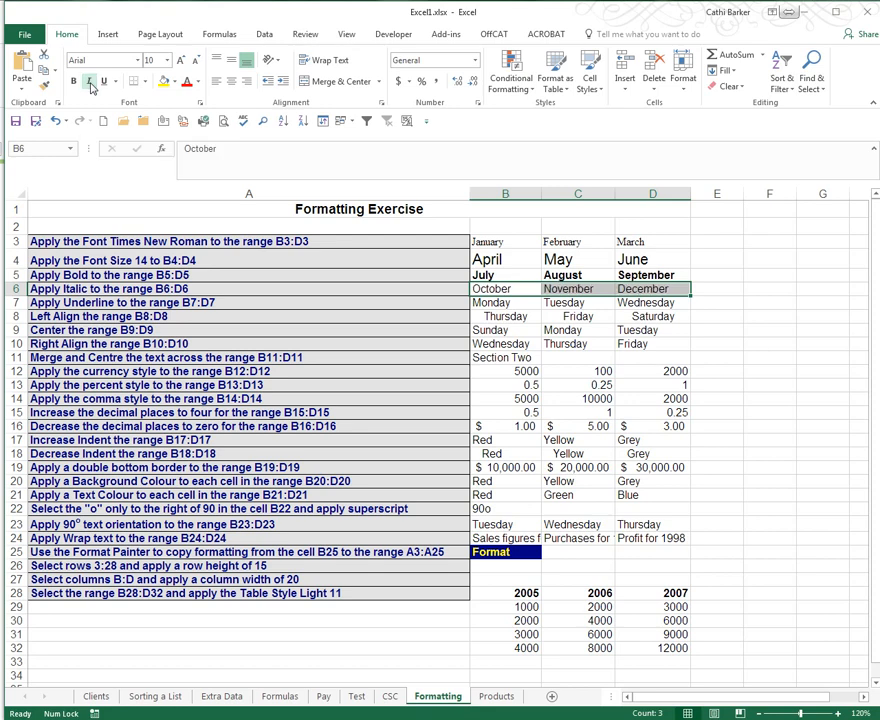
left_click(90, 84)
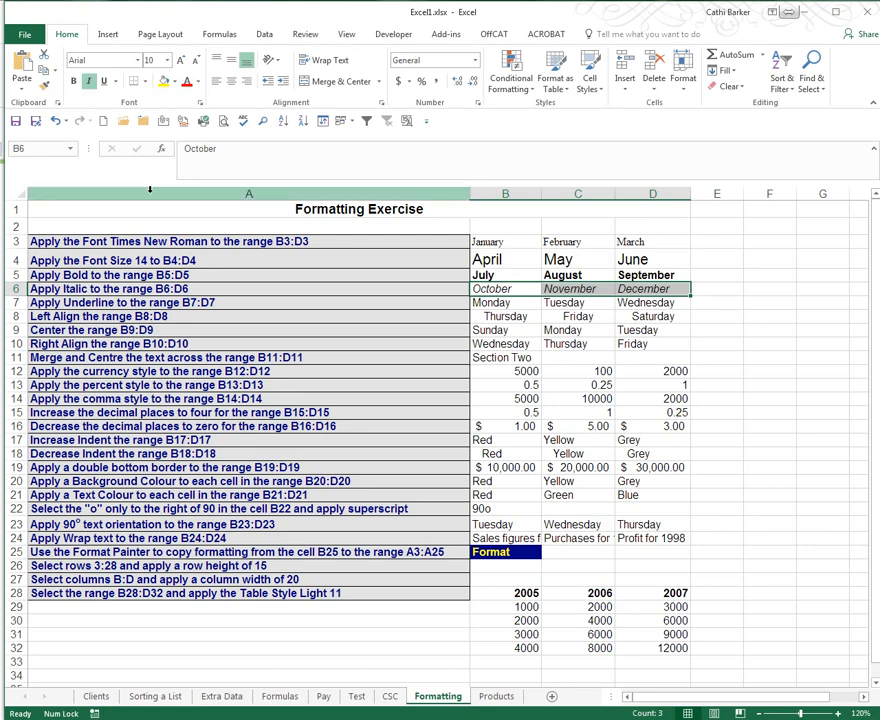
left_click(240, 302)
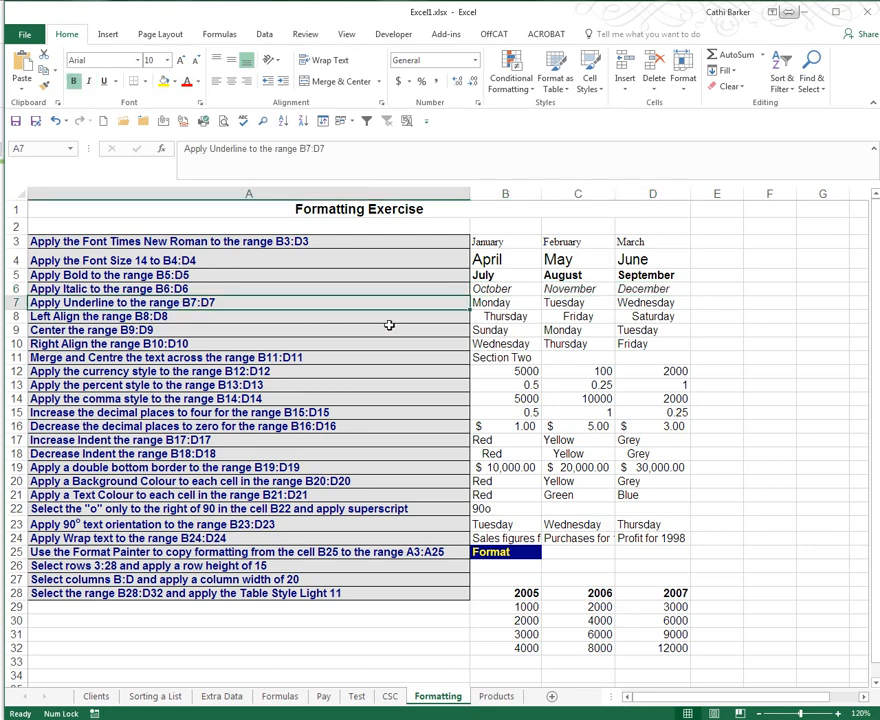
- Apply a single underline to Monday, Tuesday and Wednesday in B7:D7
left_click_drag(506, 304, 650, 304)
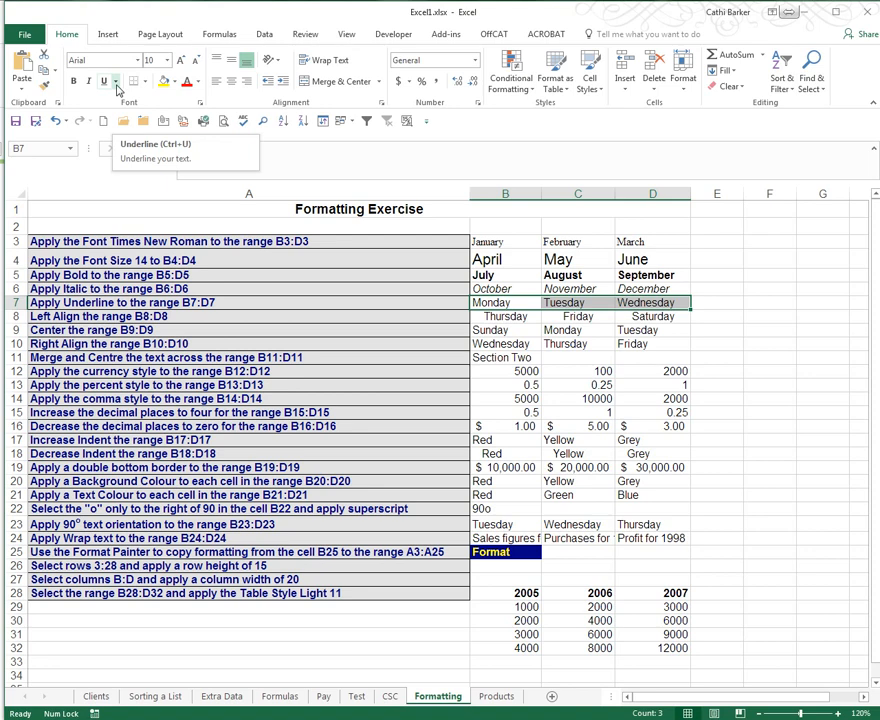
left_click(116, 82)
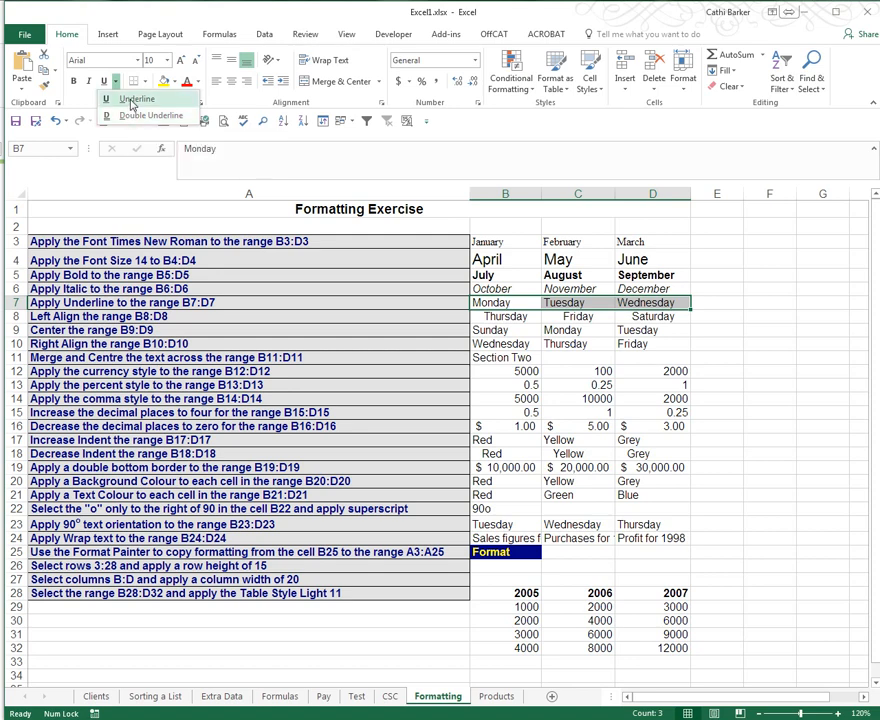
left_click(124, 97)
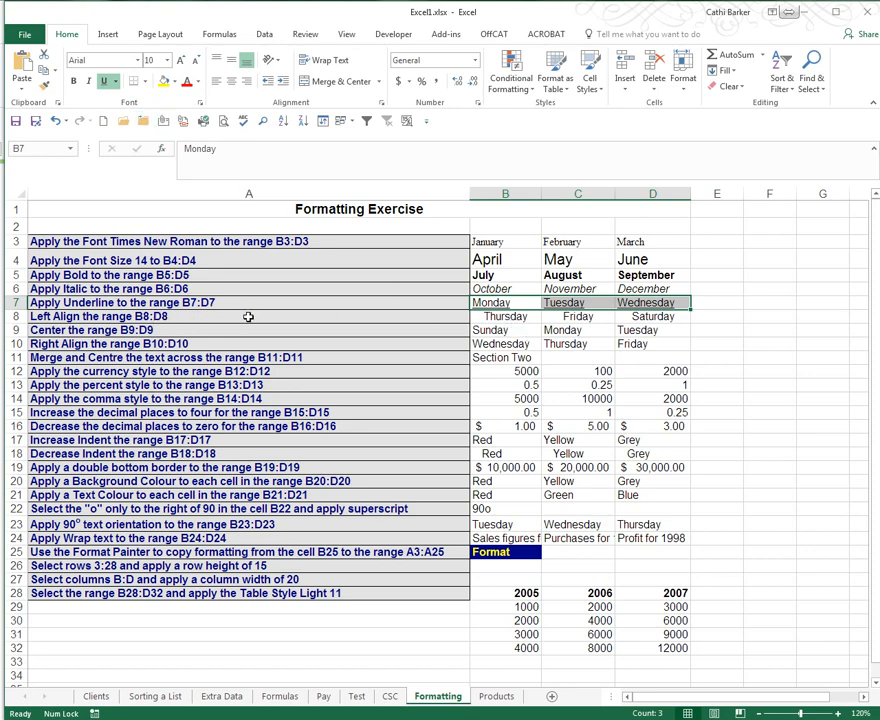
left_click_drag(505, 316, 648, 316)
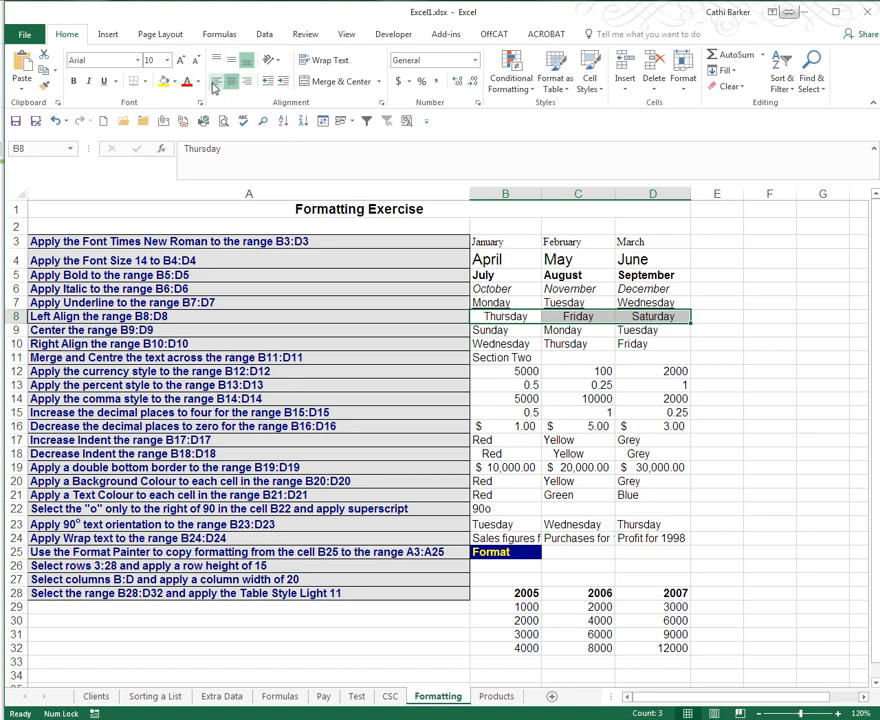
- Left-align B8:D8, centre B9:D9 and right-align B10:D10 weekday names
left_click(216, 86)
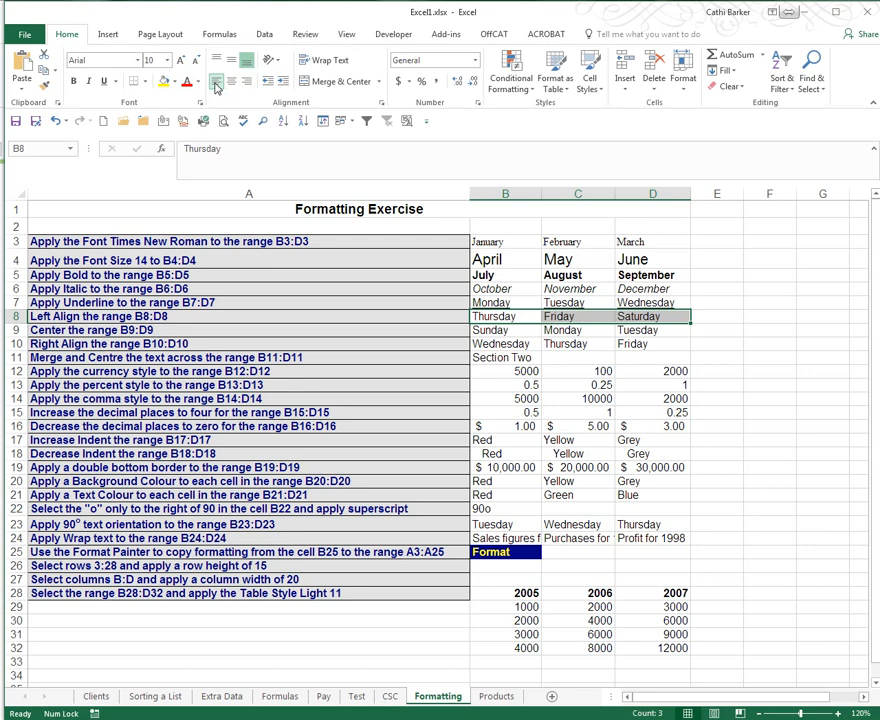
left_click(282, 333)
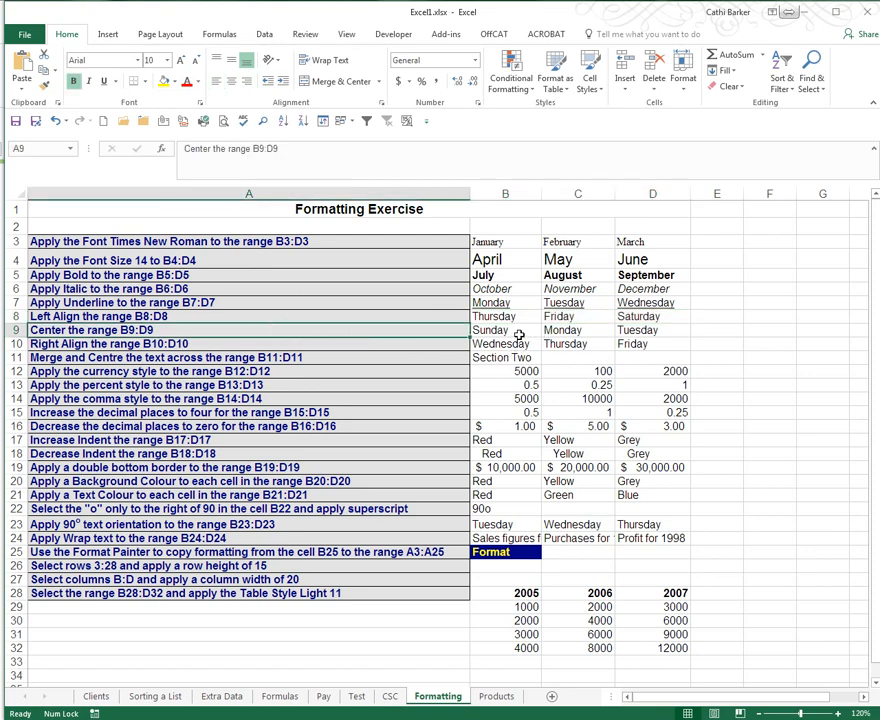
left_click_drag(516, 331, 640, 331)
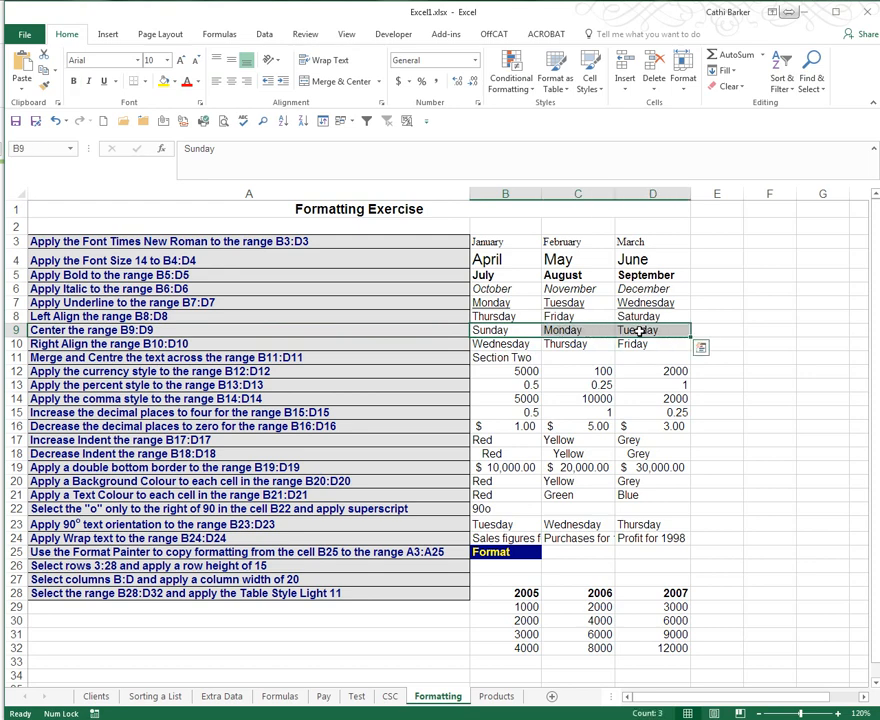
left_click(231, 87)
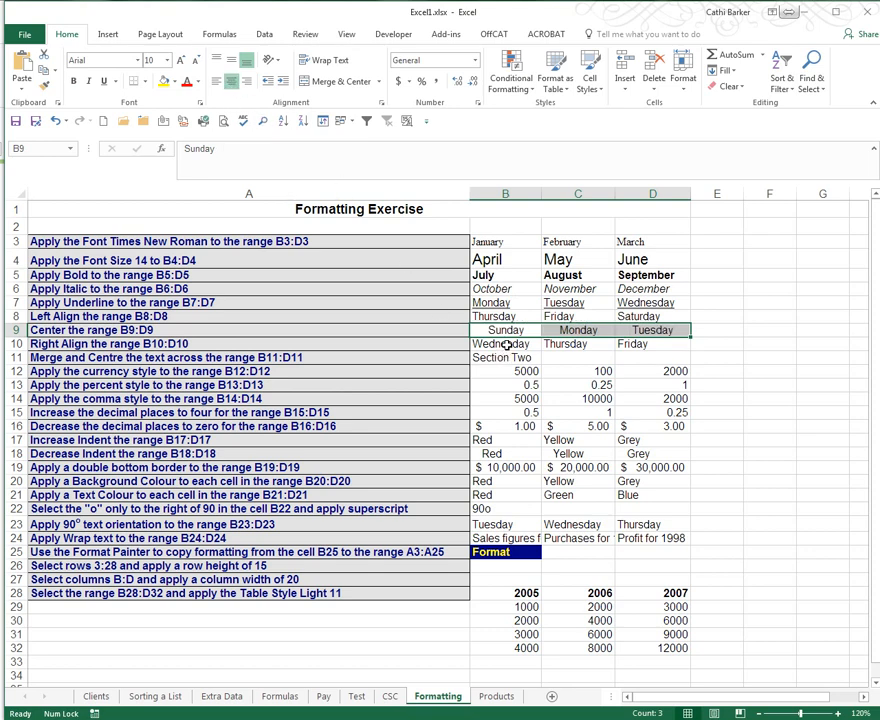
left_click_drag(507, 344, 628, 346)
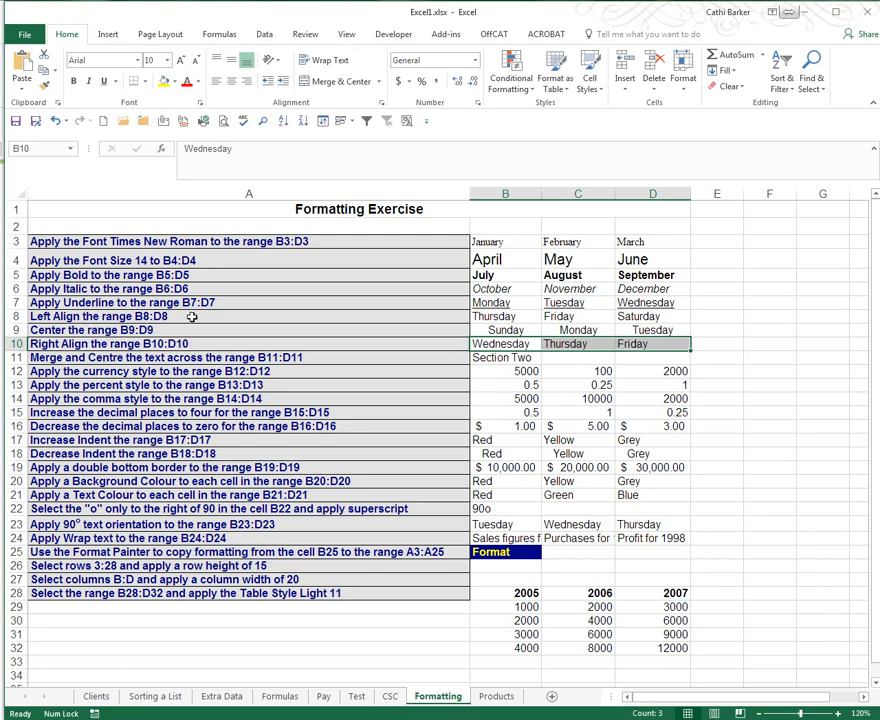
left_click(248, 83)
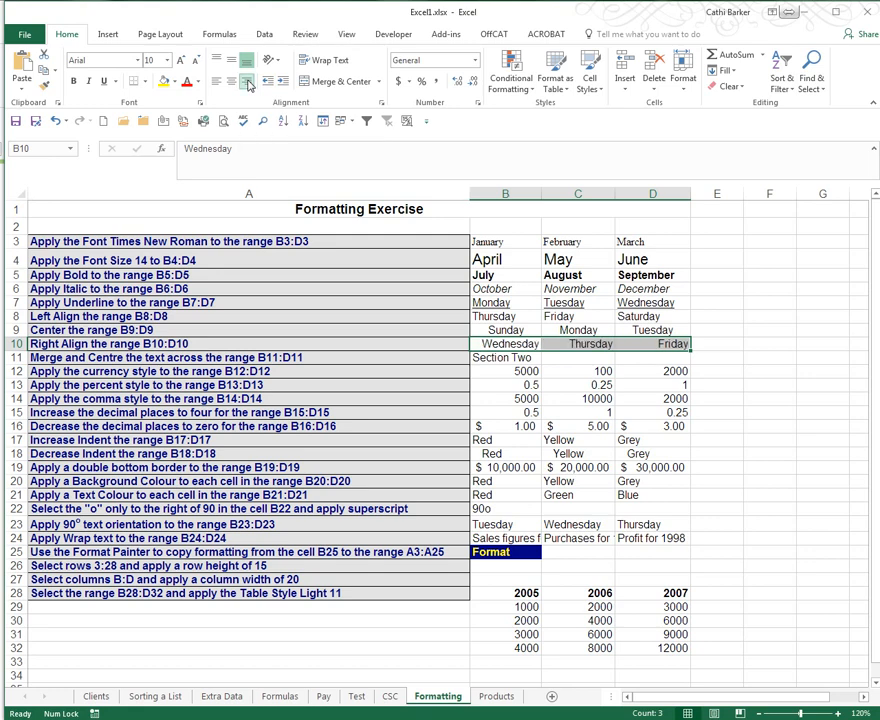
left_click(297, 358)
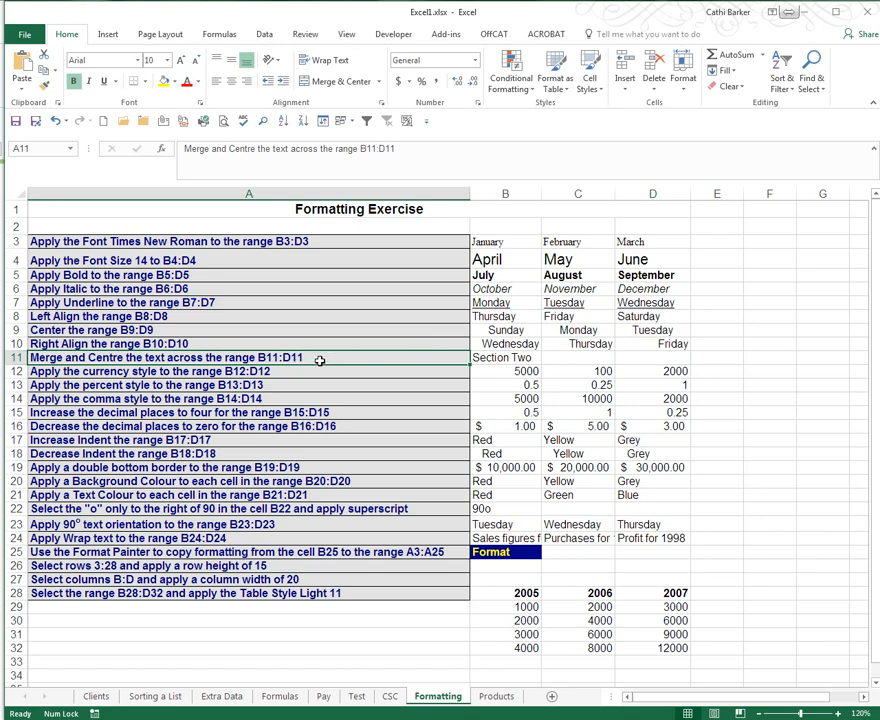
- Merge B11:D11 with Merge & Center so Section Two spans the three columns
left_click(519, 357)
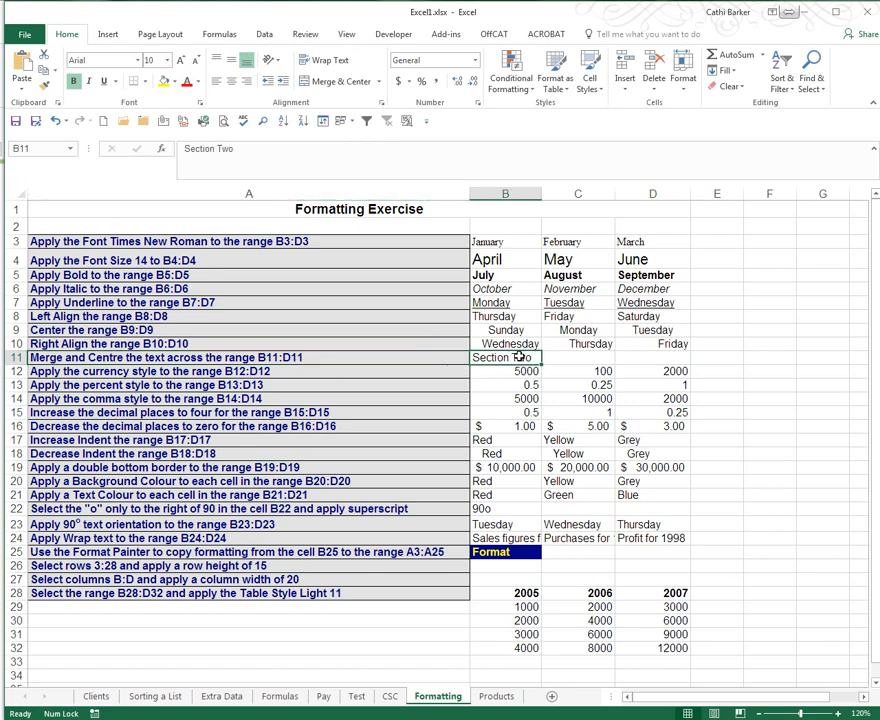
left_click_drag(519, 357, 625, 358)
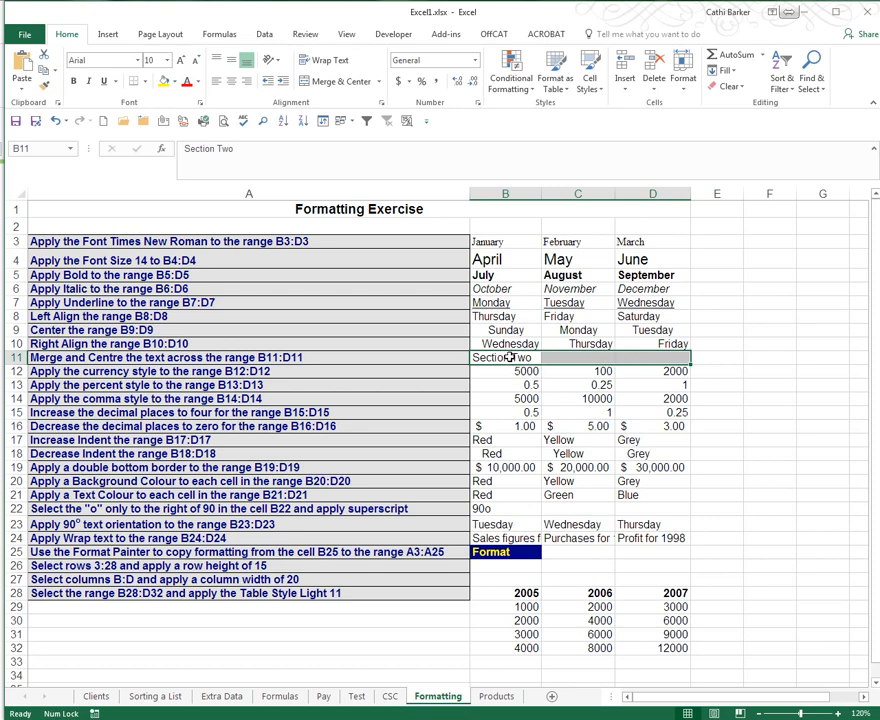
left_click(341, 82)
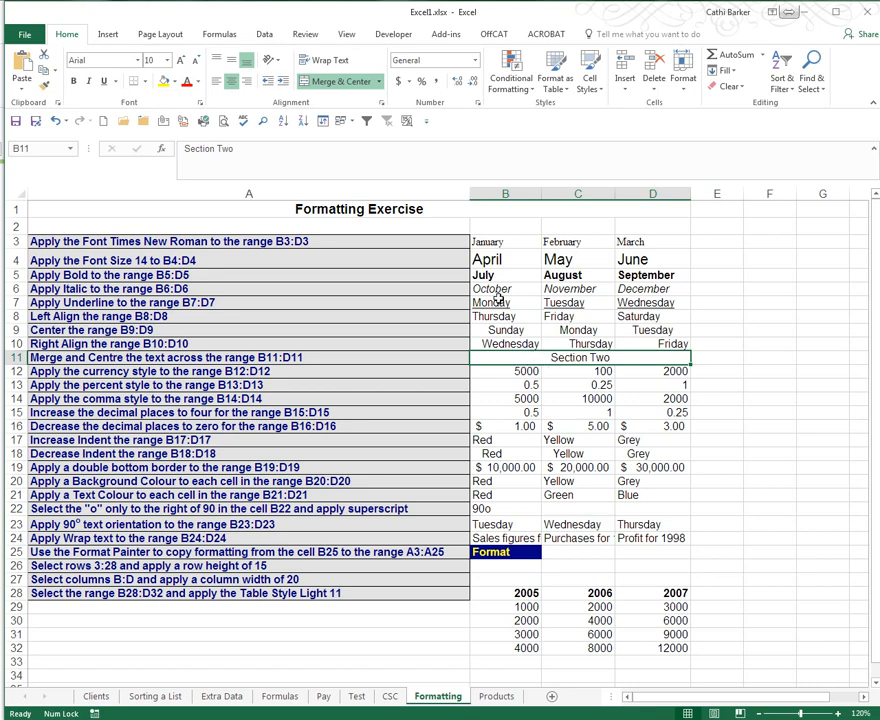
left_click(339, 82)
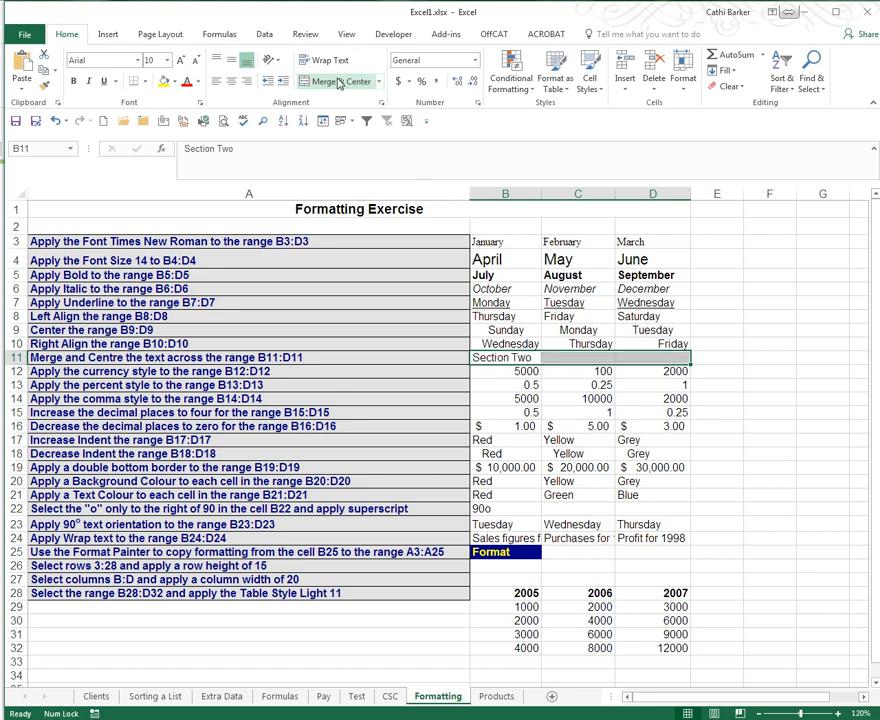
left_click(339, 82)
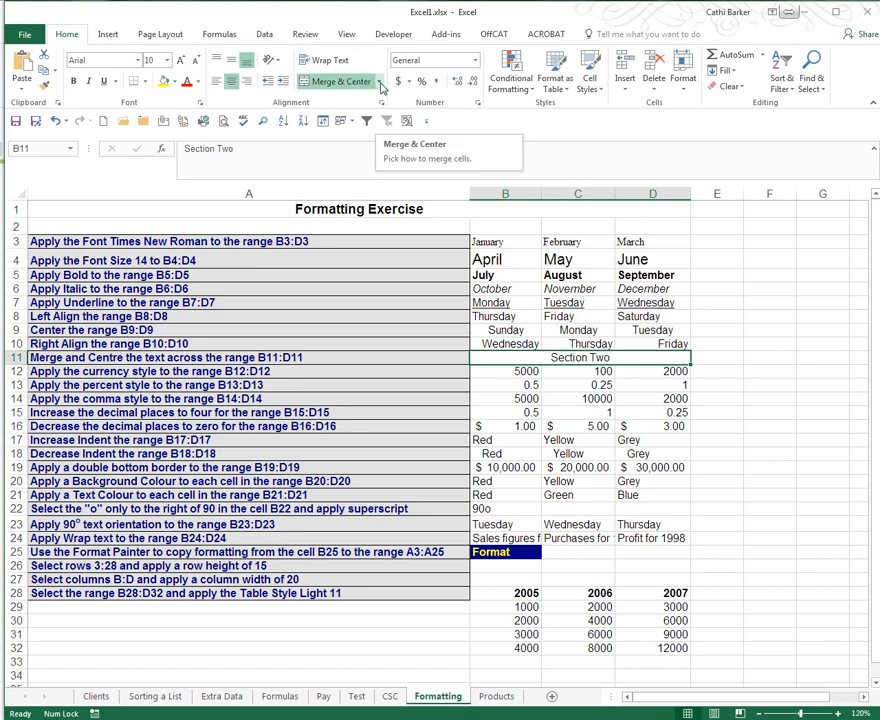
left_click(380, 82)
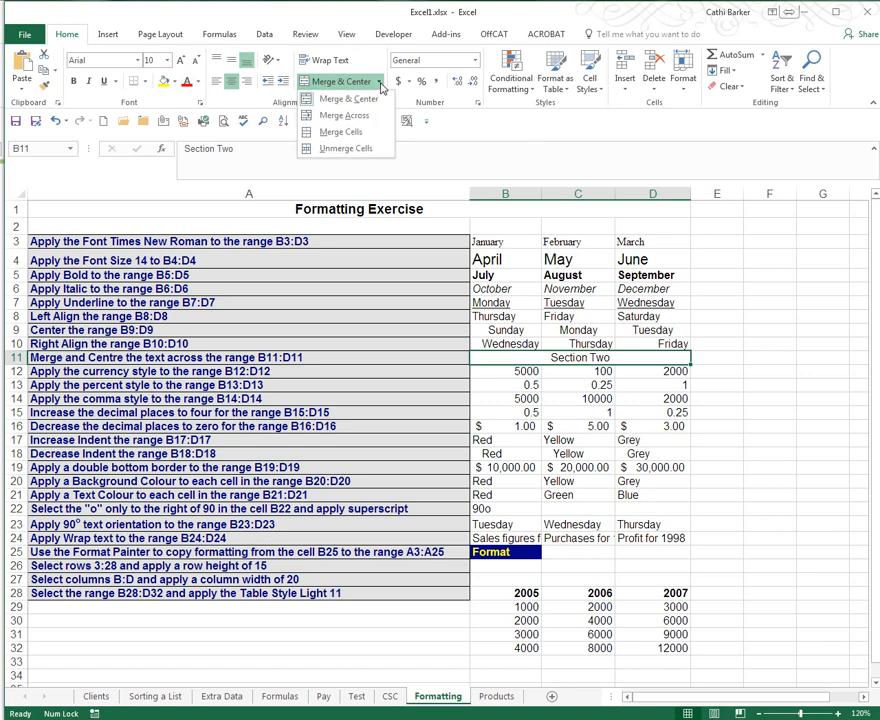
left_click(366, 150)
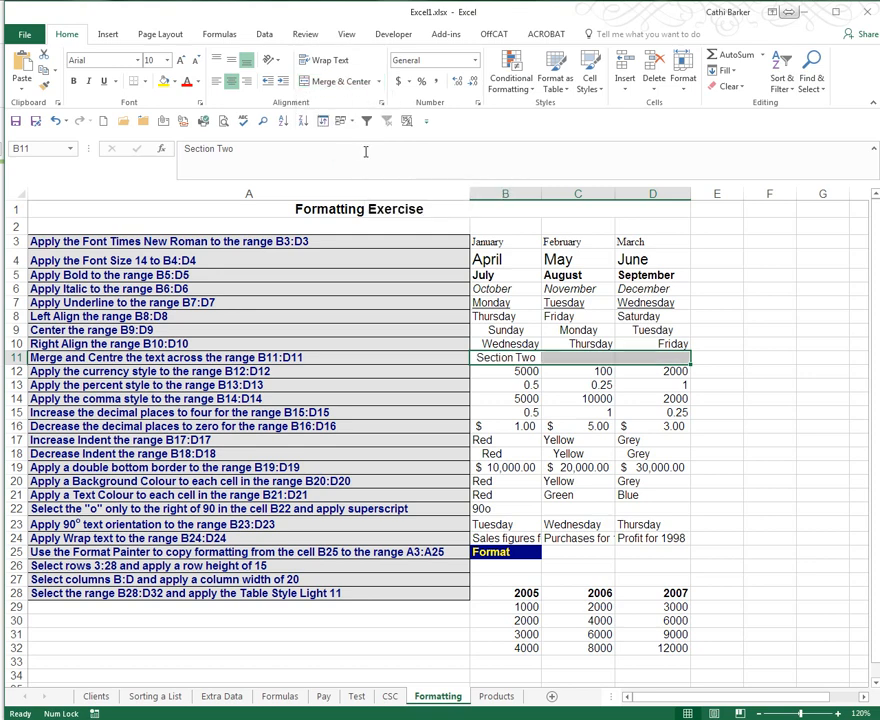
left_click(340, 81)
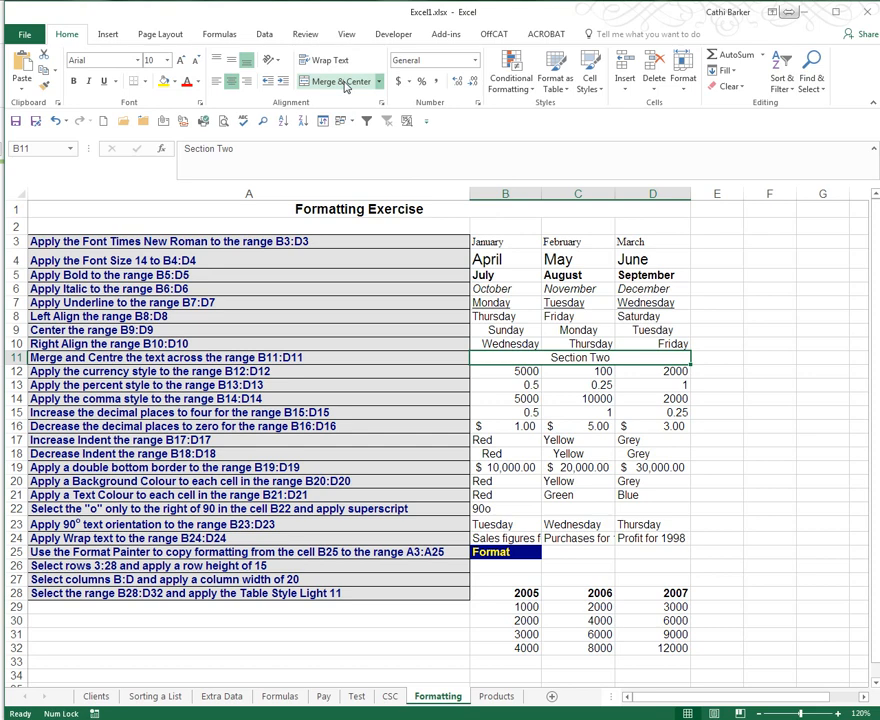
left_click(330, 373)
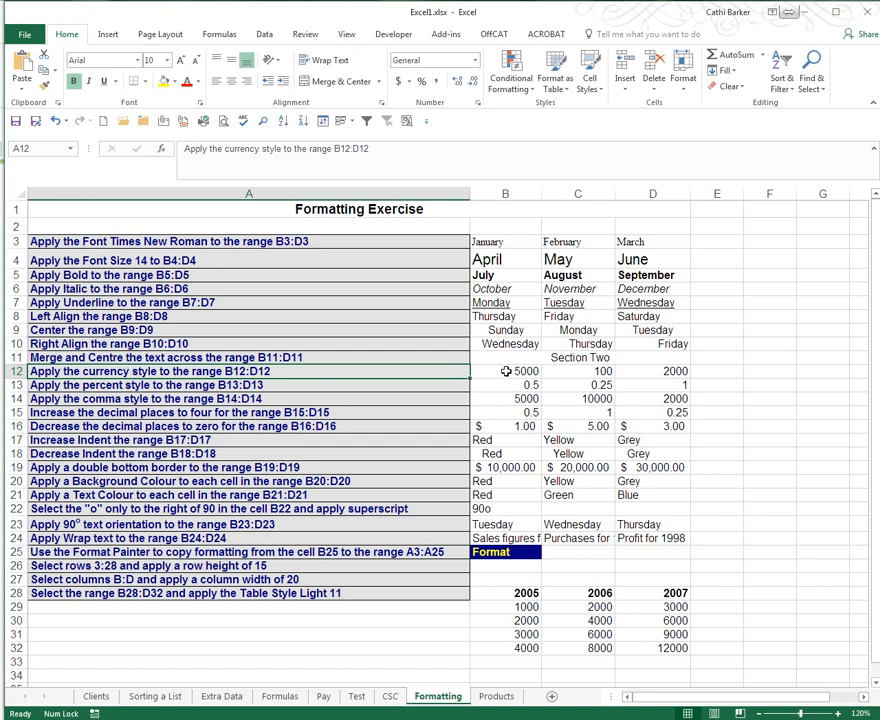
- Format B12:D12 as Currency, showing $5,000.00, $100.00 and $2,000.00
left_click_drag(495, 372, 650, 370)
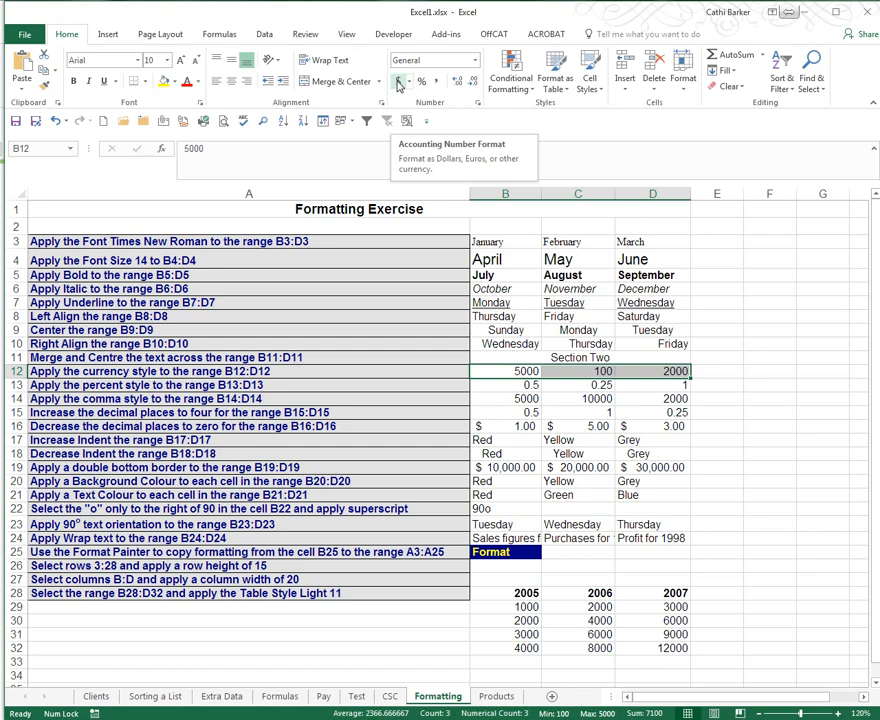
left_click(476, 62)
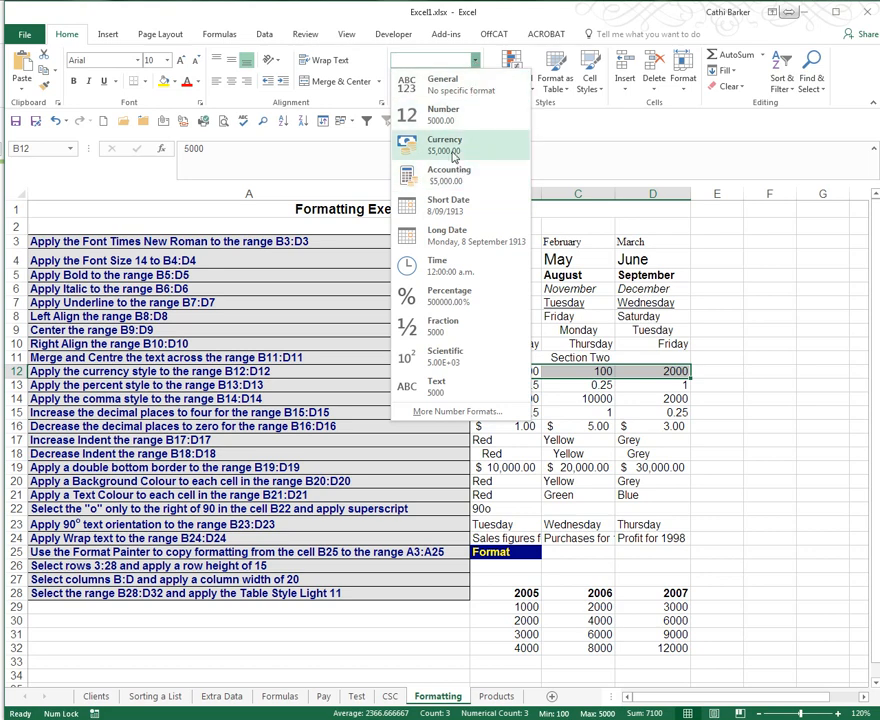
left_click(452, 180)
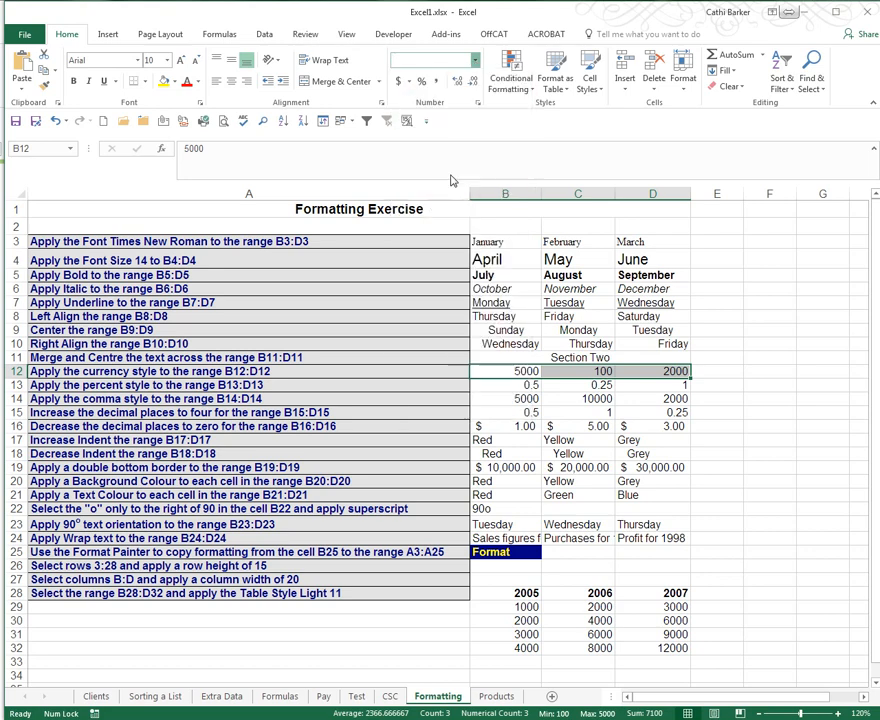
left_click(475, 60)
left_click(458, 146)
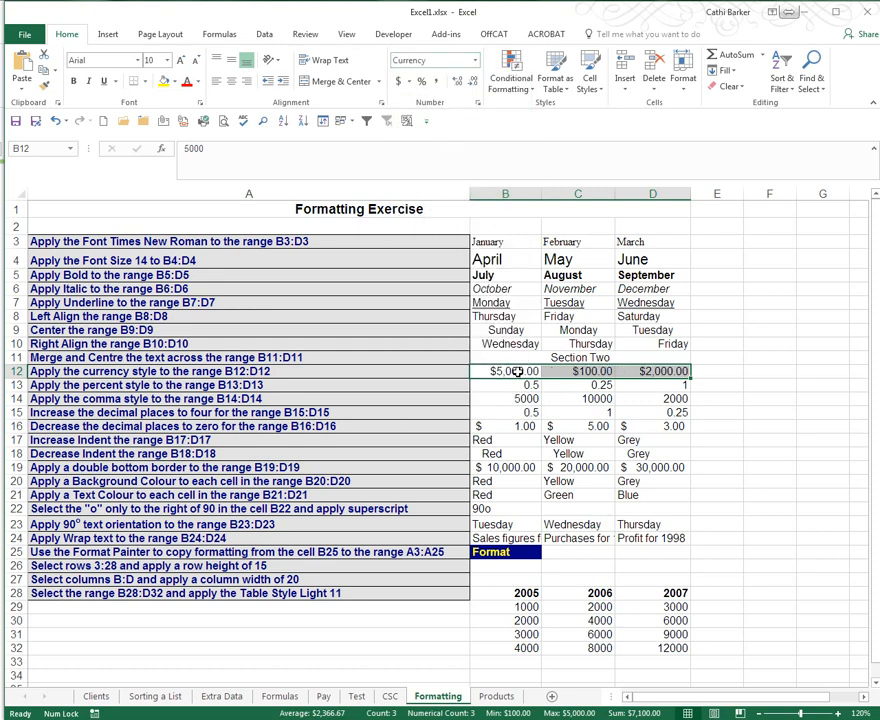
left_click(399, 82)
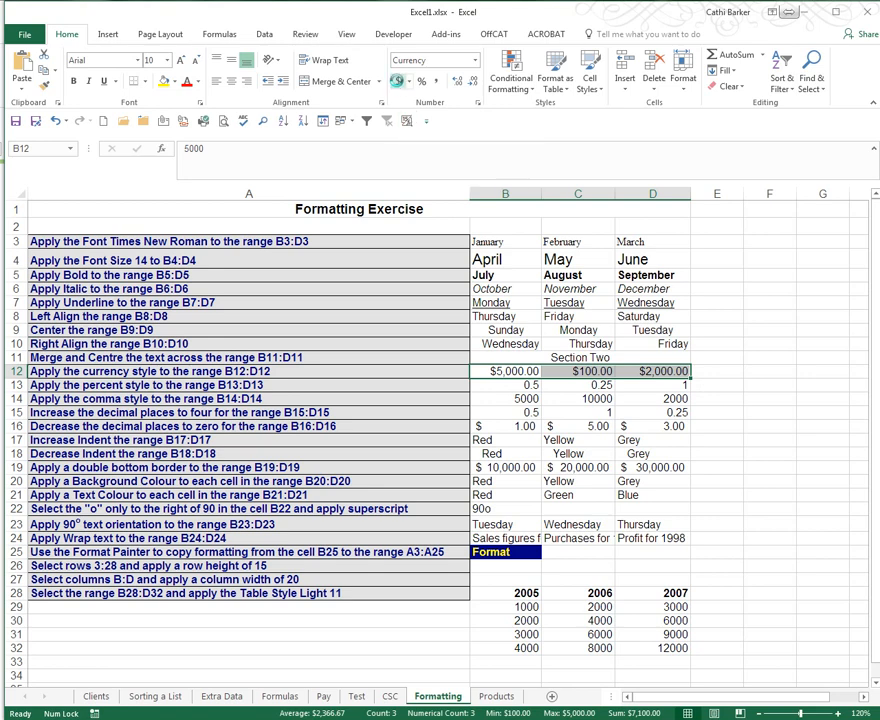
left_click(475, 60)
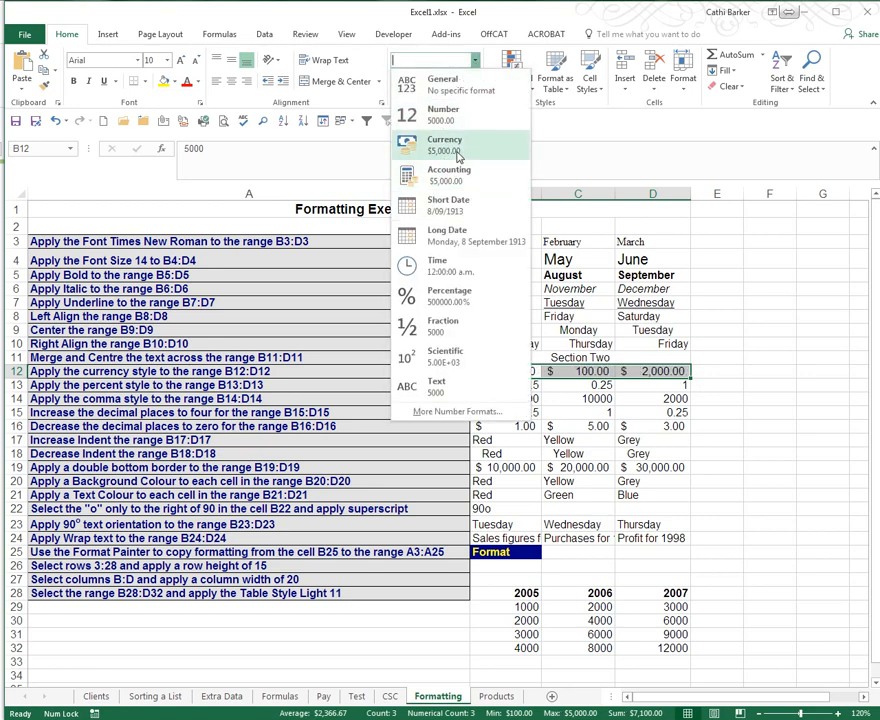
left_click(456, 149)
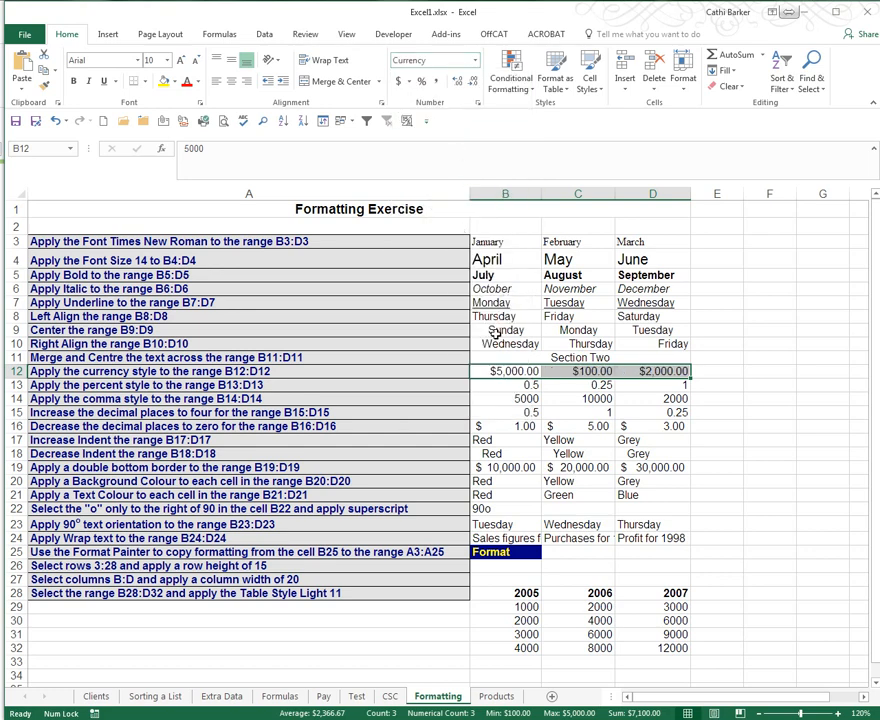
left_click(359, 382)
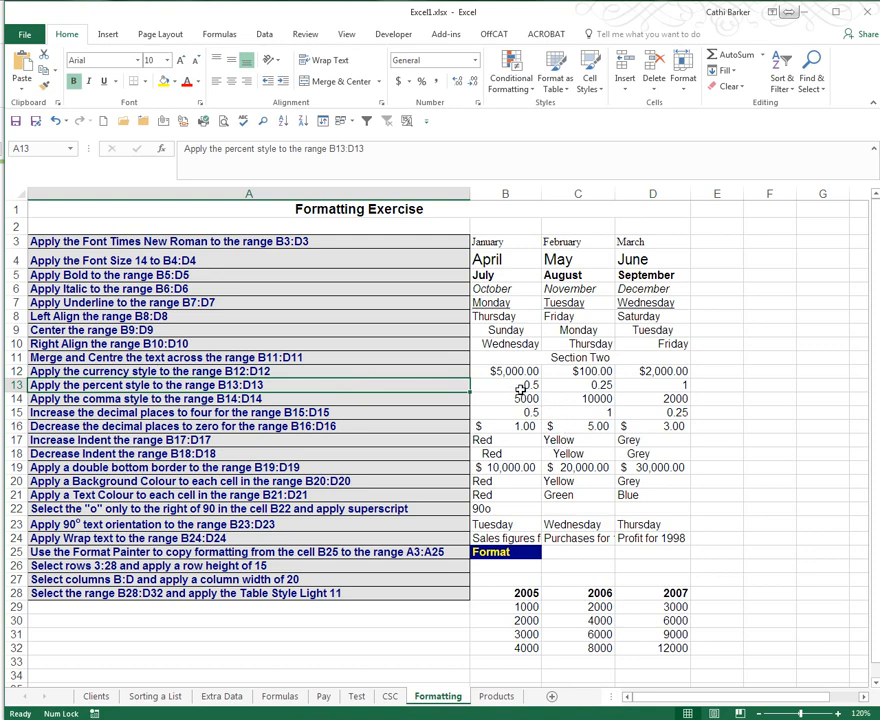
- Apply Percent Style to B13:D13 so they read 50%, 25% and 100%
left_click_drag(509, 385, 656, 392)
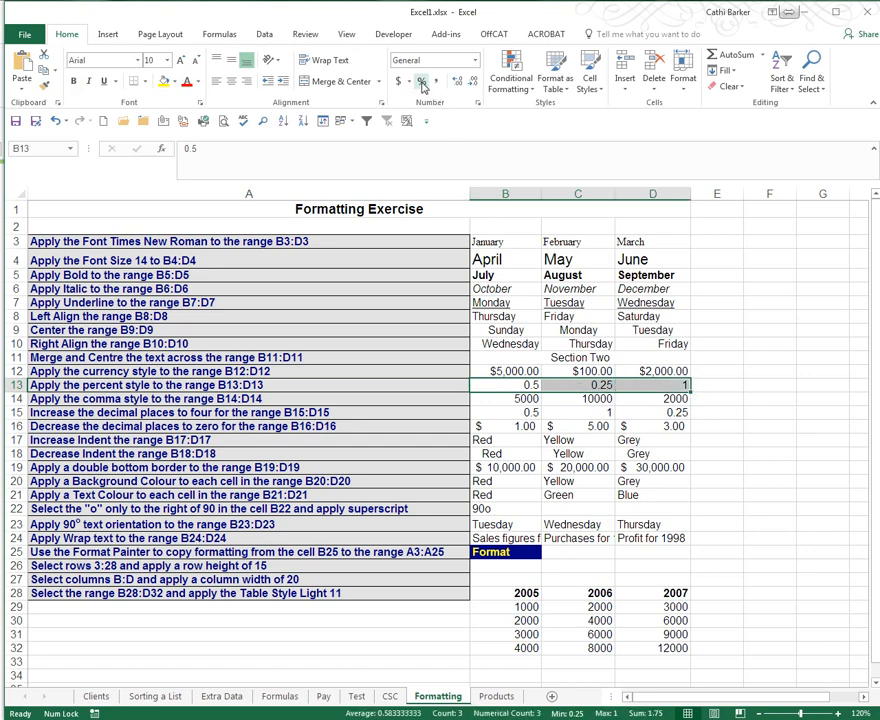
left_click(475, 61)
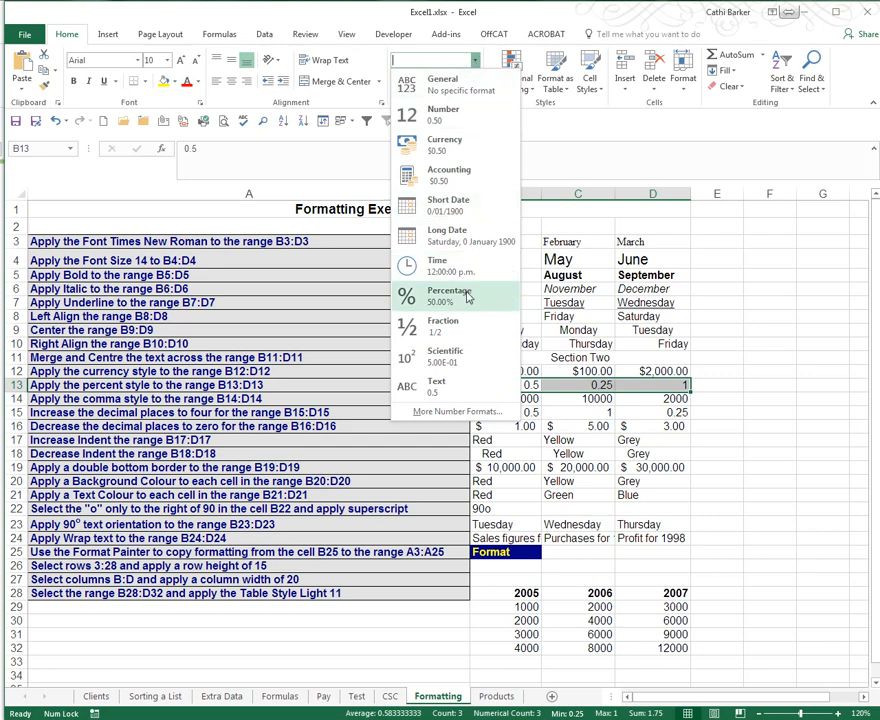
left_click(475, 62)
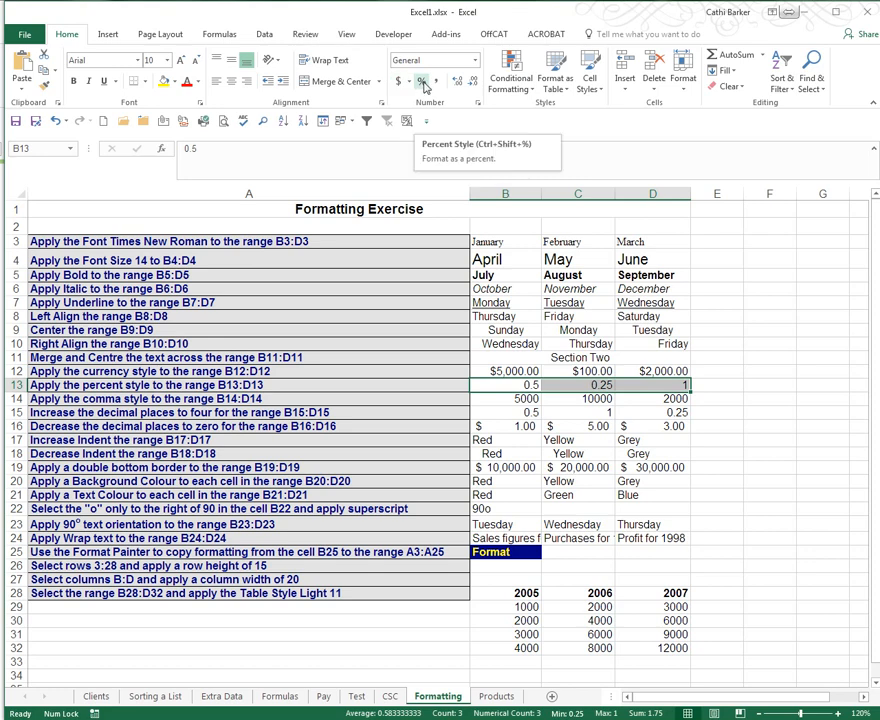
left_click(424, 84)
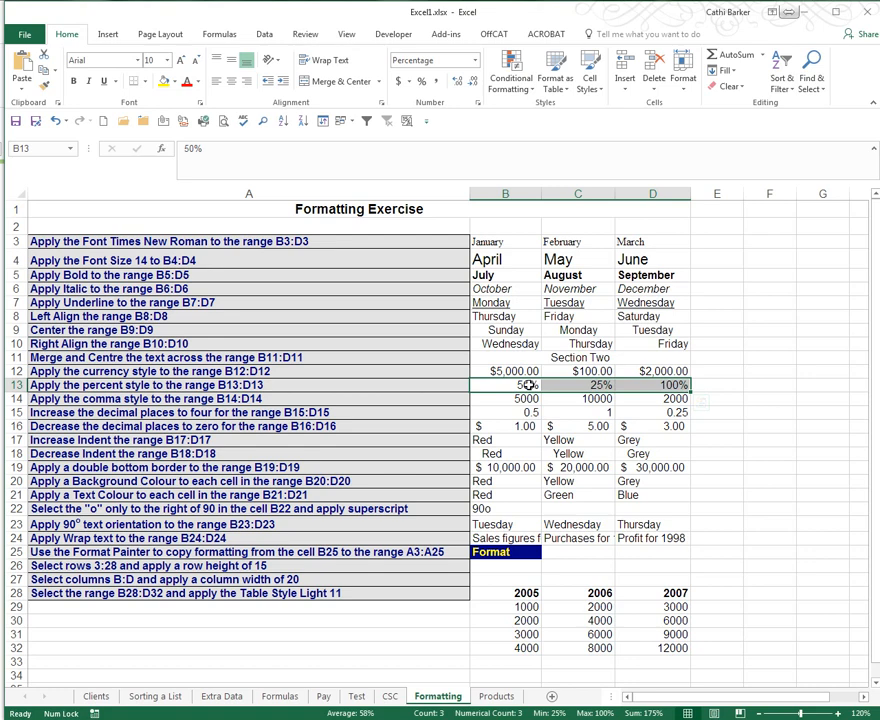
left_click(396, 400)
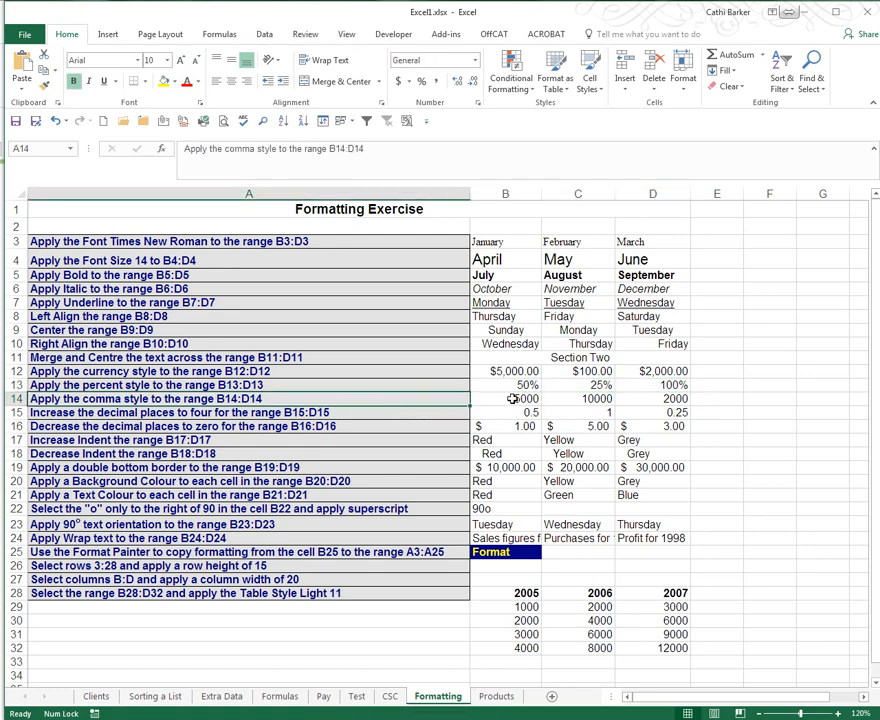
- Apply Comma Style to B14:D14, giving 5,000.00, 10,000.00 and 2,000.00
left_click_drag(512, 398, 648, 400)
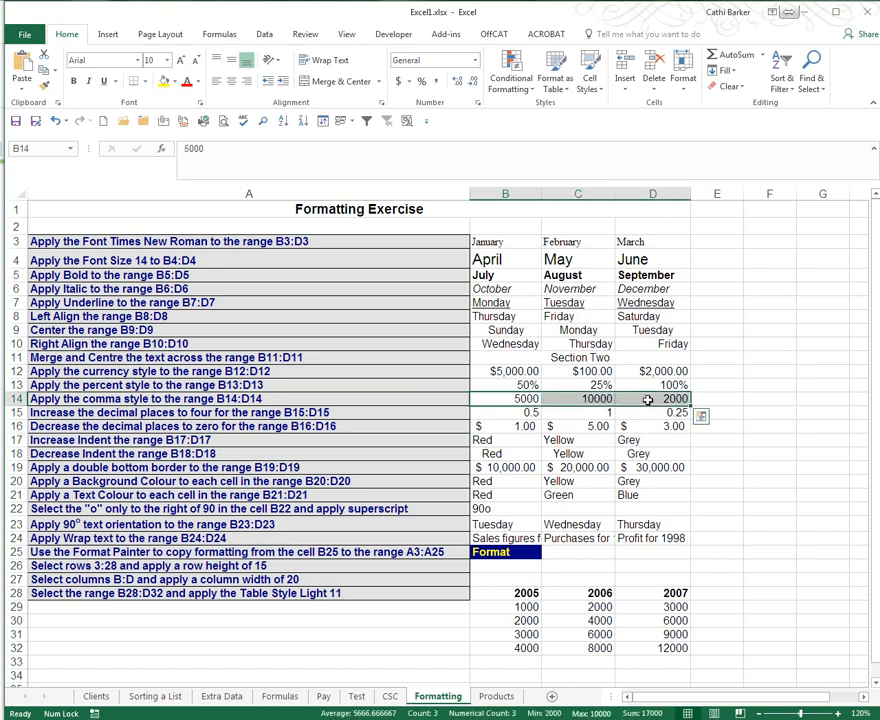
left_click(436, 84)
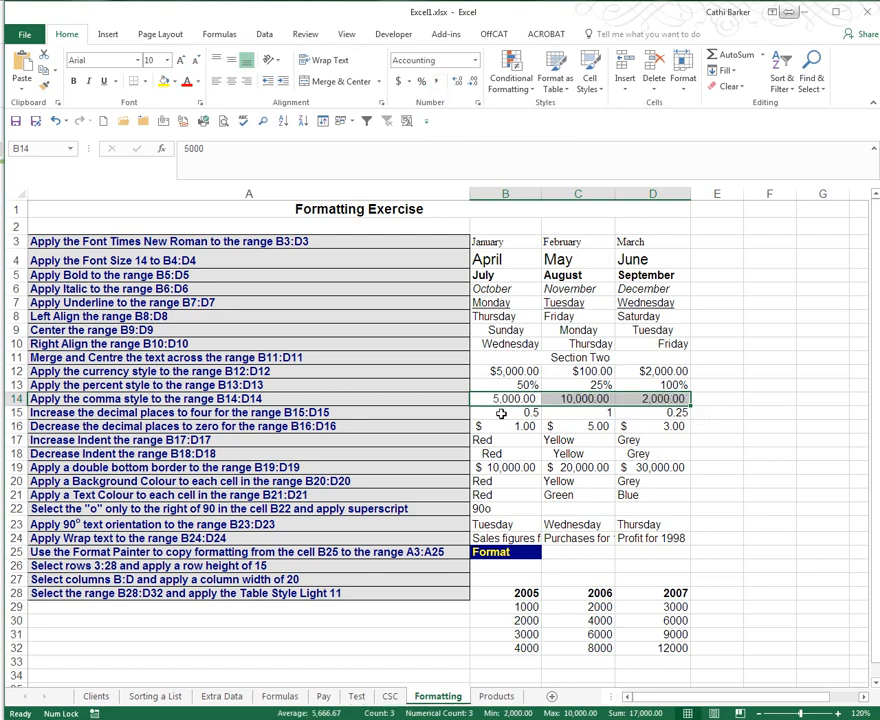
left_click_drag(513, 412, 626, 416)
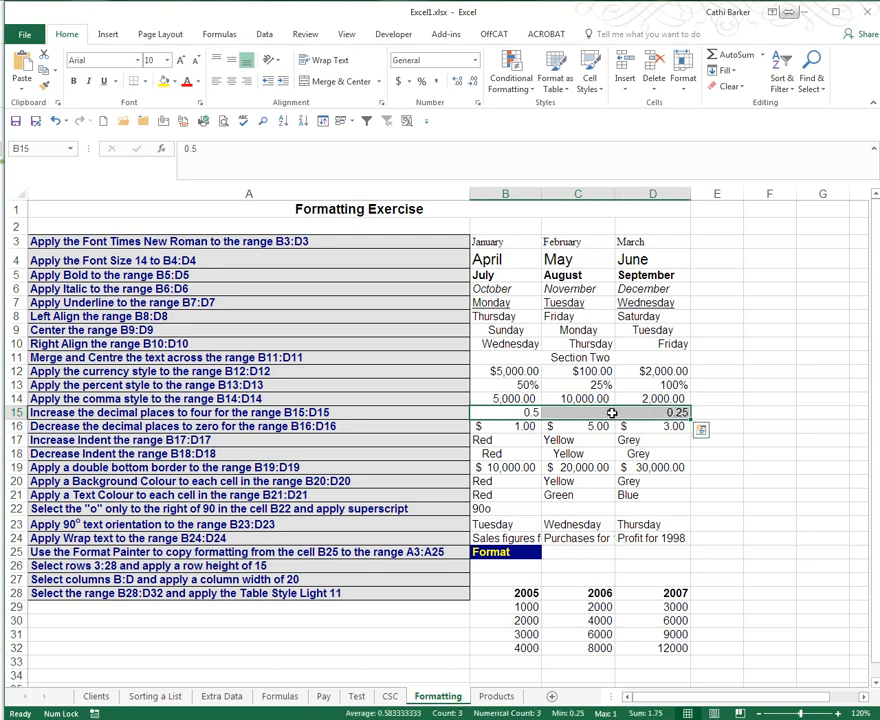
- Increase B15:D15 to four decimal places, giving 0.5000, 1.0000 and 0.2500
left_click(459, 84)
left_click(459, 84)
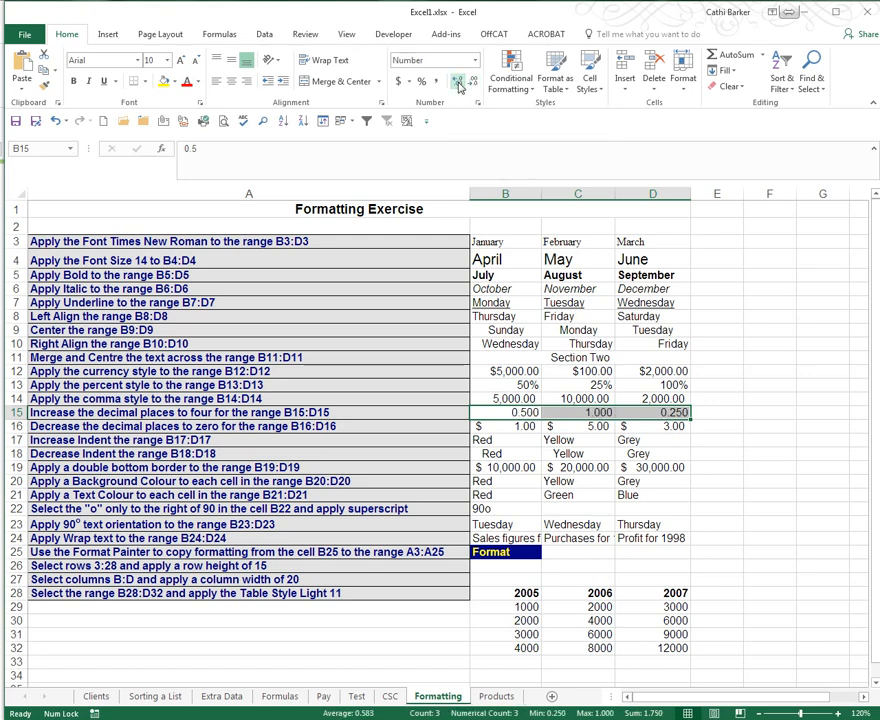
left_click(459, 84)
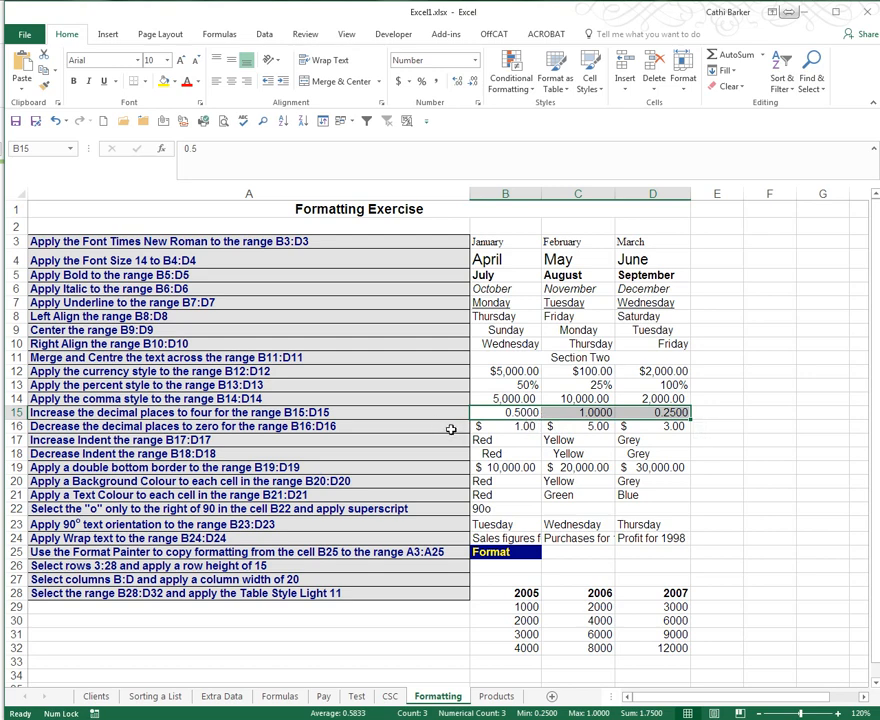
- Reduce B16:D16 to no decimal places so they read $1, $5 and $3
left_click_drag(524, 426, 678, 427)
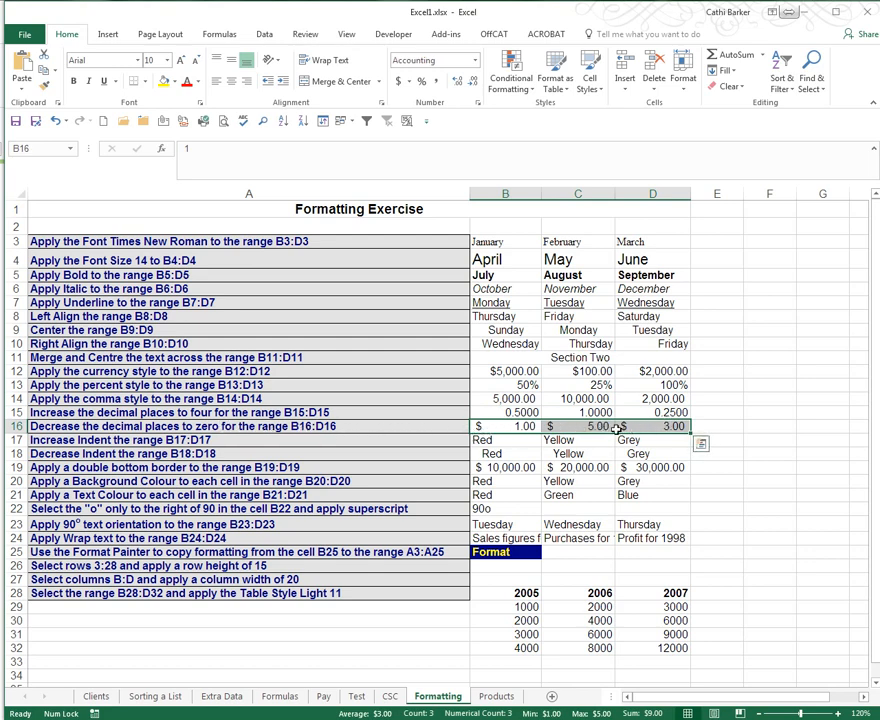
left_click(475, 82)
left_click(475, 82)
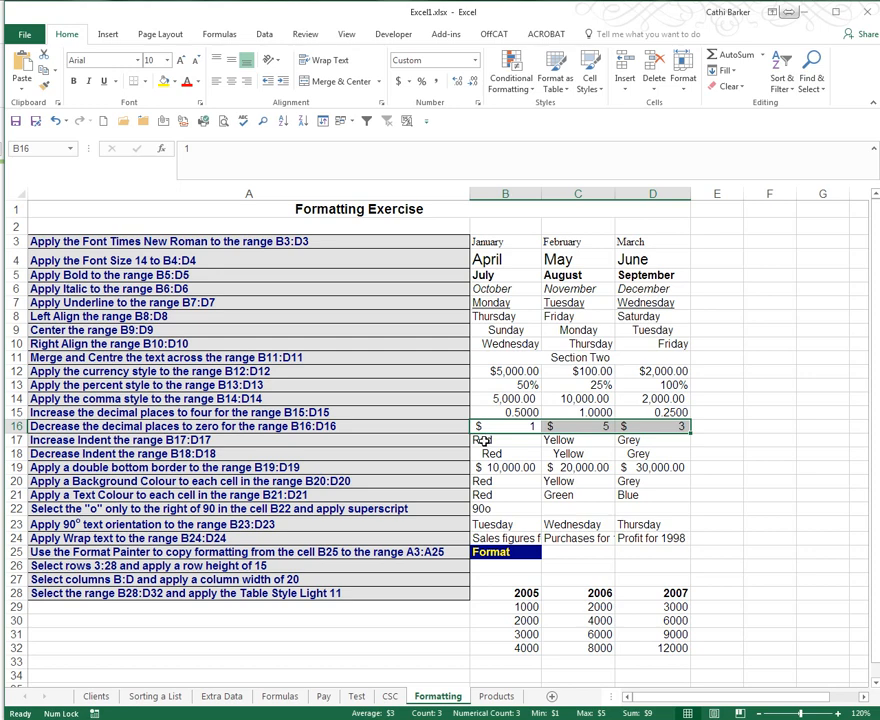
- Indent Red, Yellow and Grey in B17:D17 one level and remove the indent from B18:D18
left_click_drag(483, 440, 632, 441)
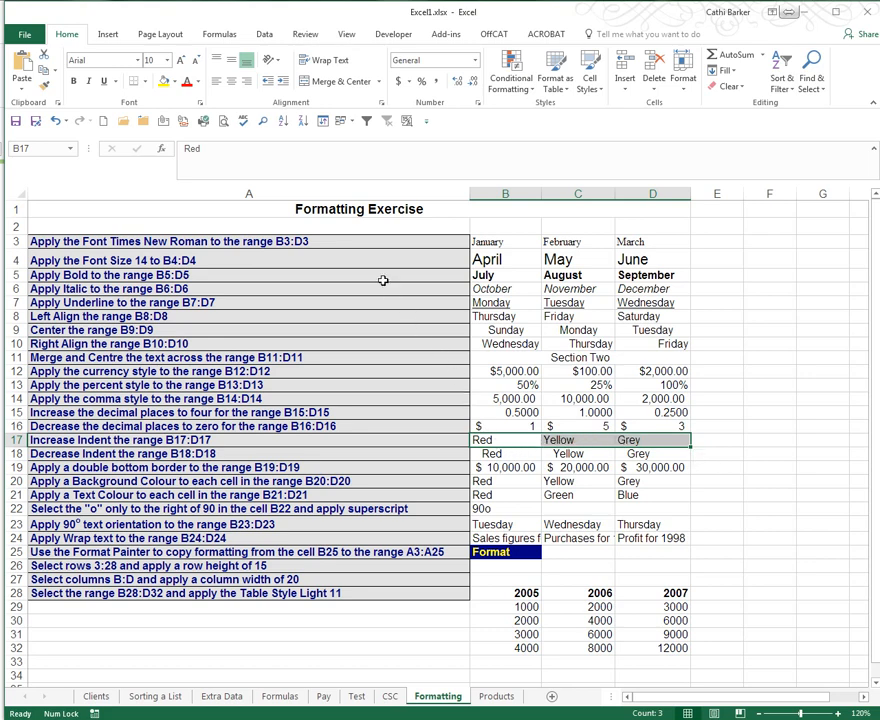
left_click(284, 82)
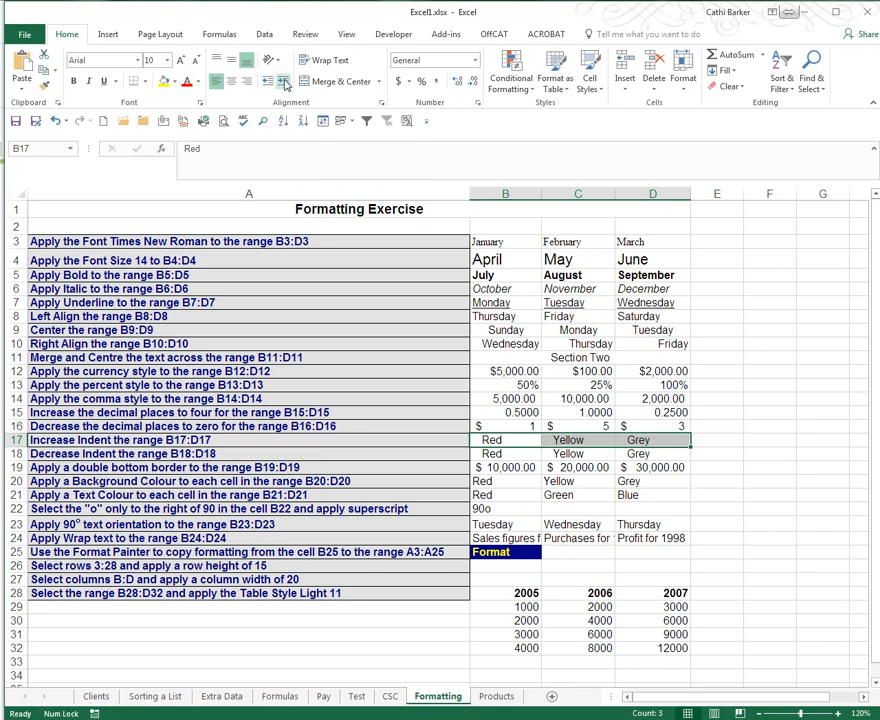
left_click(284, 84)
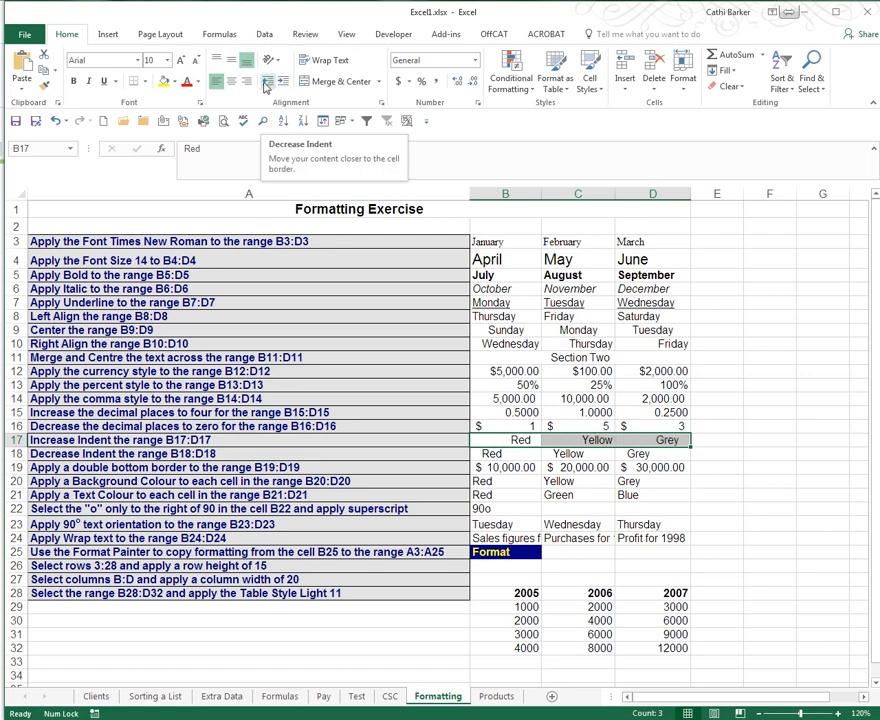
left_click(266, 86)
left_click(266, 86)
left_click(266, 87)
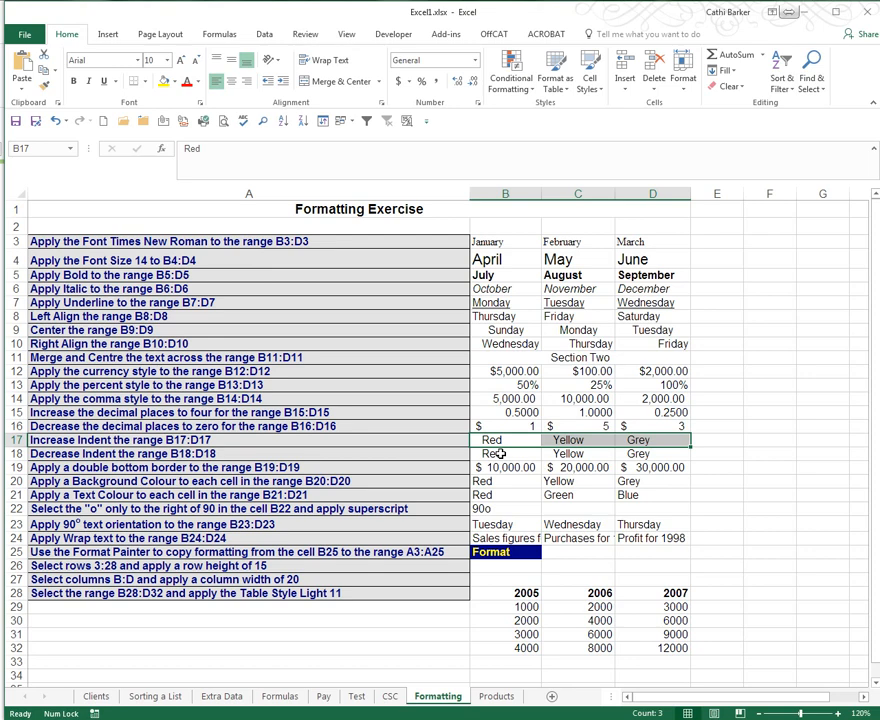
left_click_drag(500, 454, 638, 453)
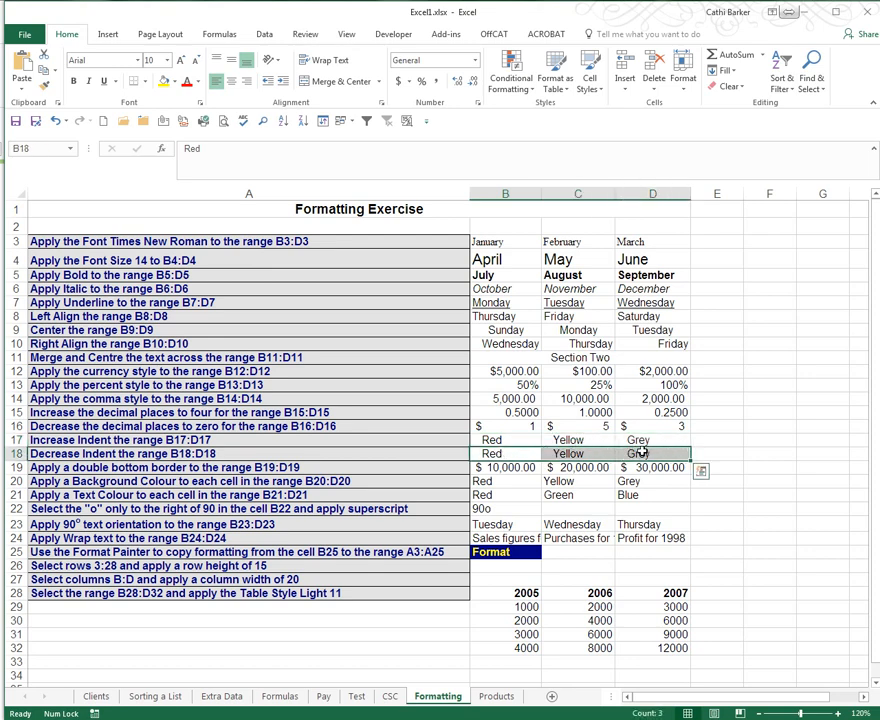
left_click(268, 84)
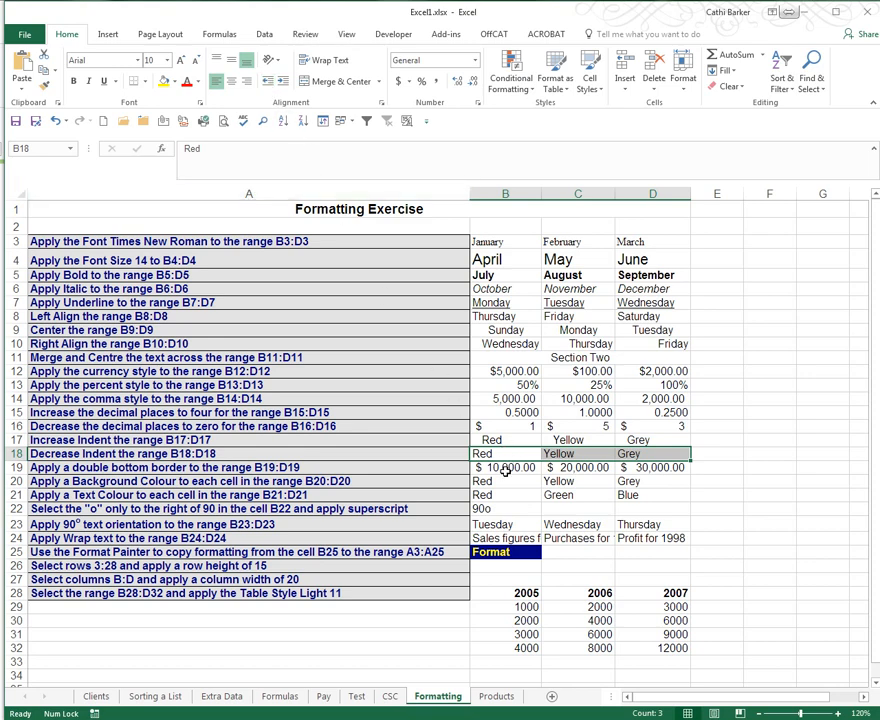
- Apply a Bottom Double Border to the Red, Yellow and Grey cells in B19:D19
left_click_drag(506, 470, 652, 467)
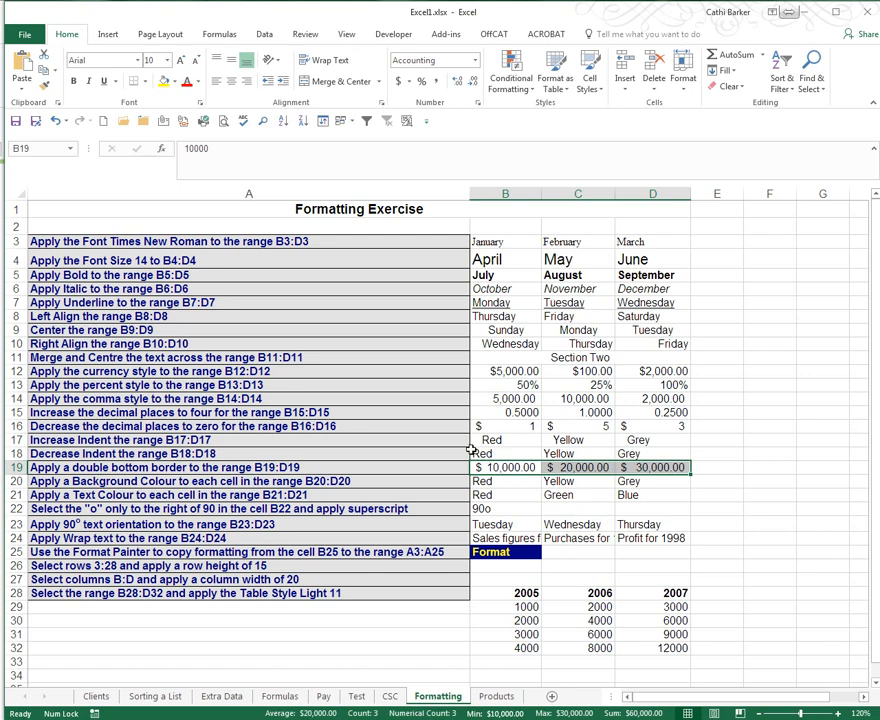
left_click(146, 82)
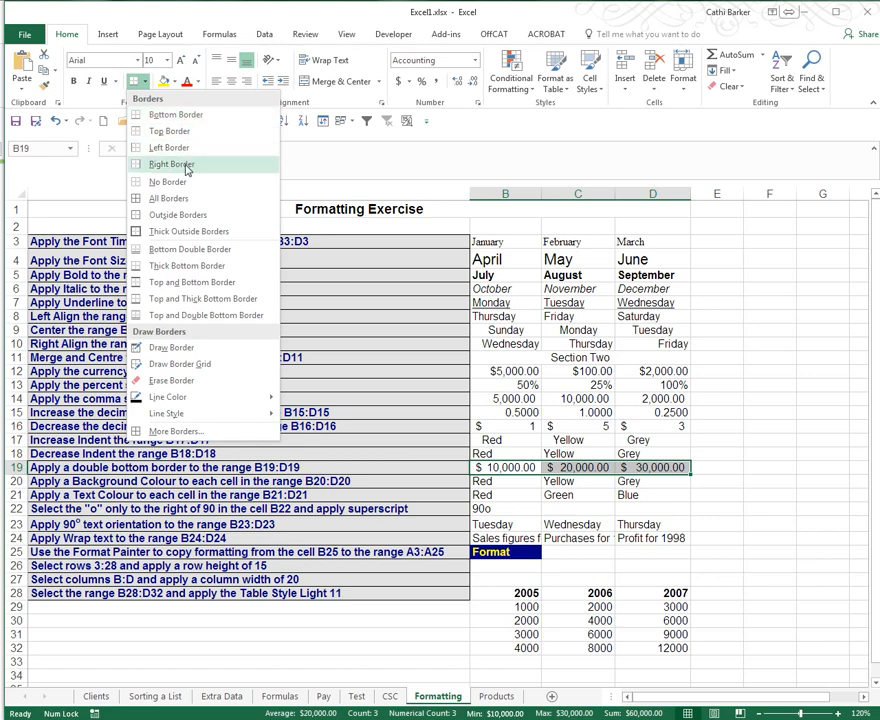
left_click(210, 256)
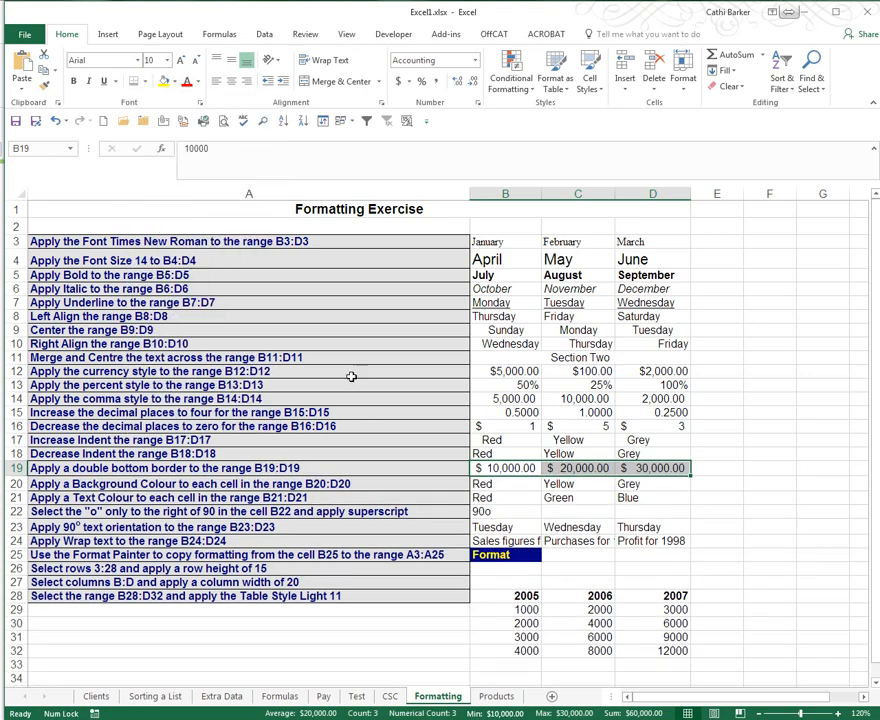
left_click(714, 441)
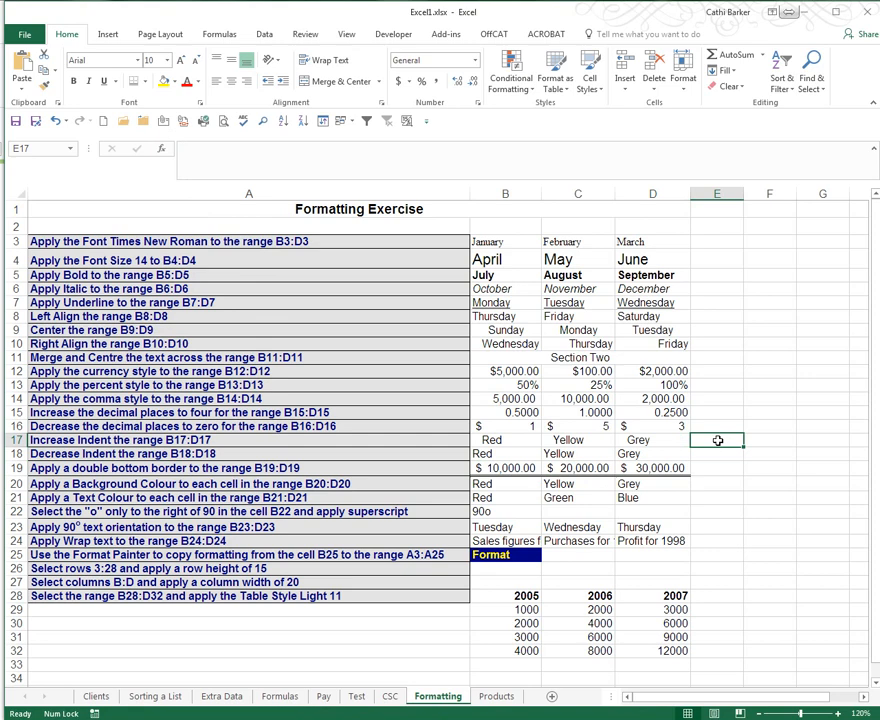
left_click(507, 485)
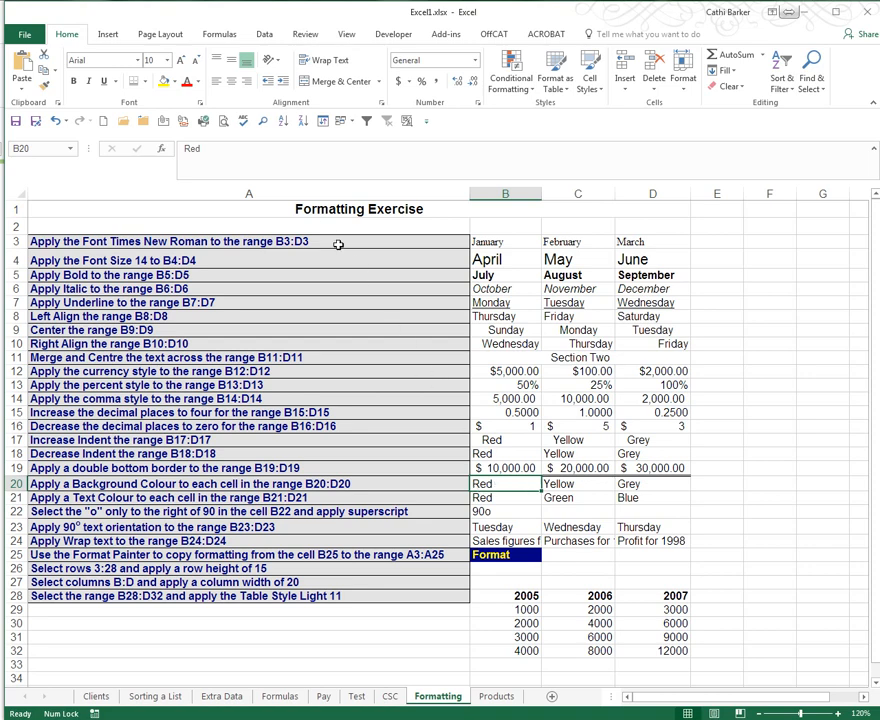
- Fill B20 with red, C20 with yellow and D20 with grey backgrounds
left_click(177, 85)
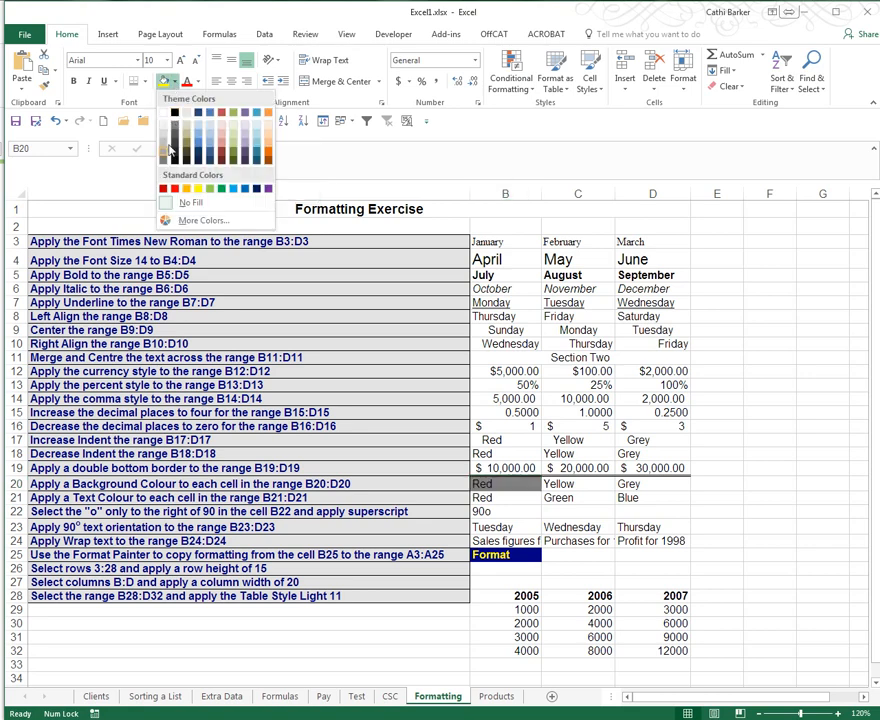
left_click(174, 190)
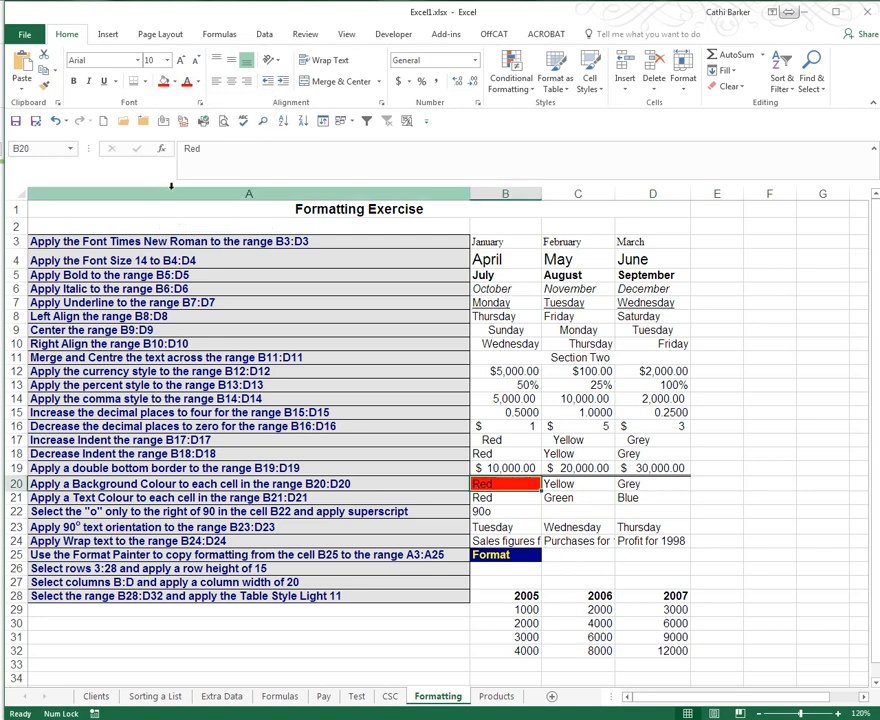
left_click(567, 484)
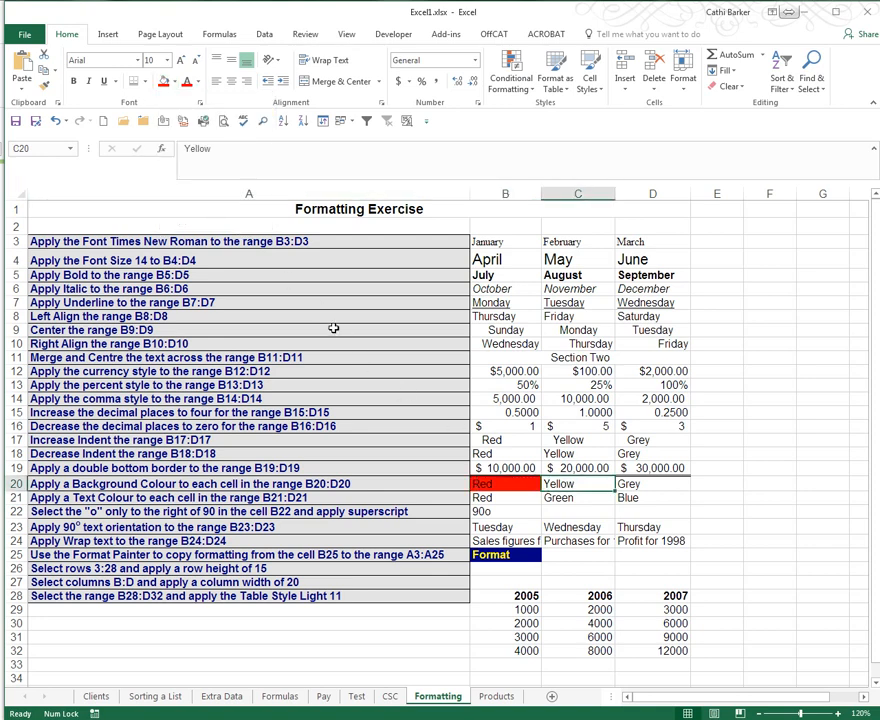
left_click(175, 82)
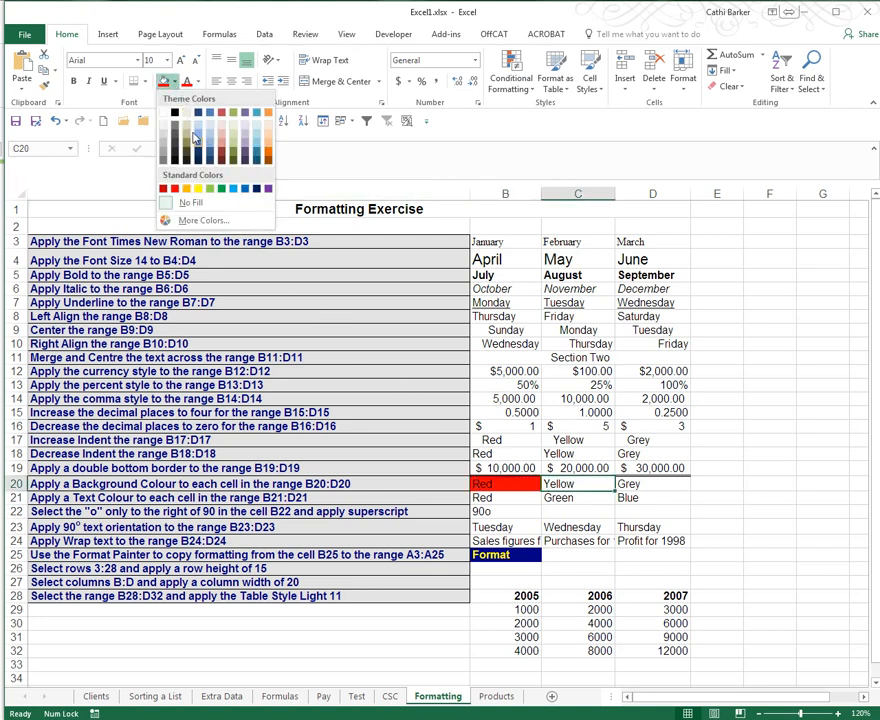
left_click(198, 188)
left_click(640, 484)
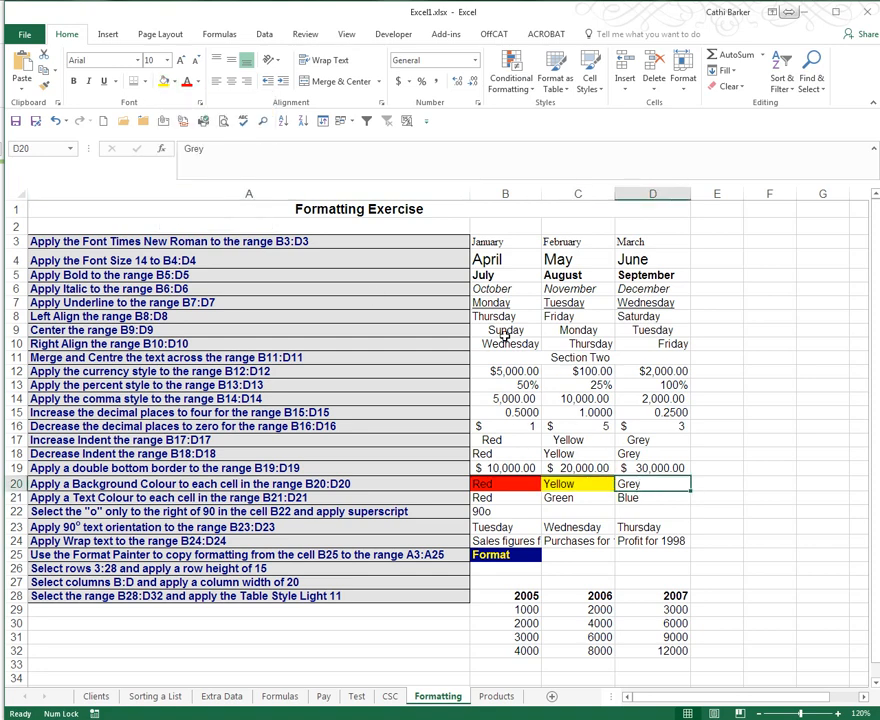
left_click(175, 82)
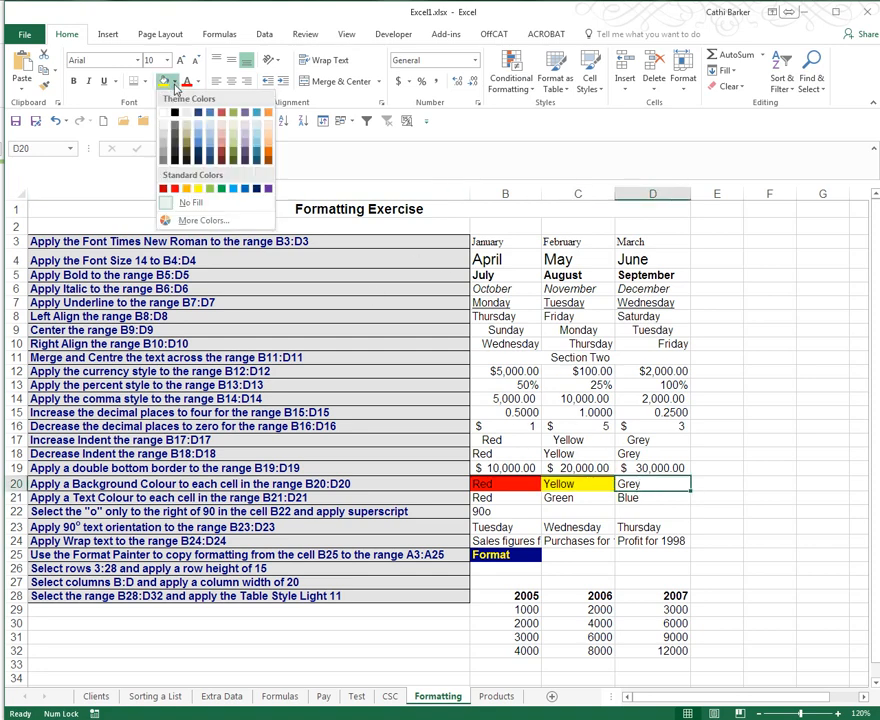
left_click(165, 143)
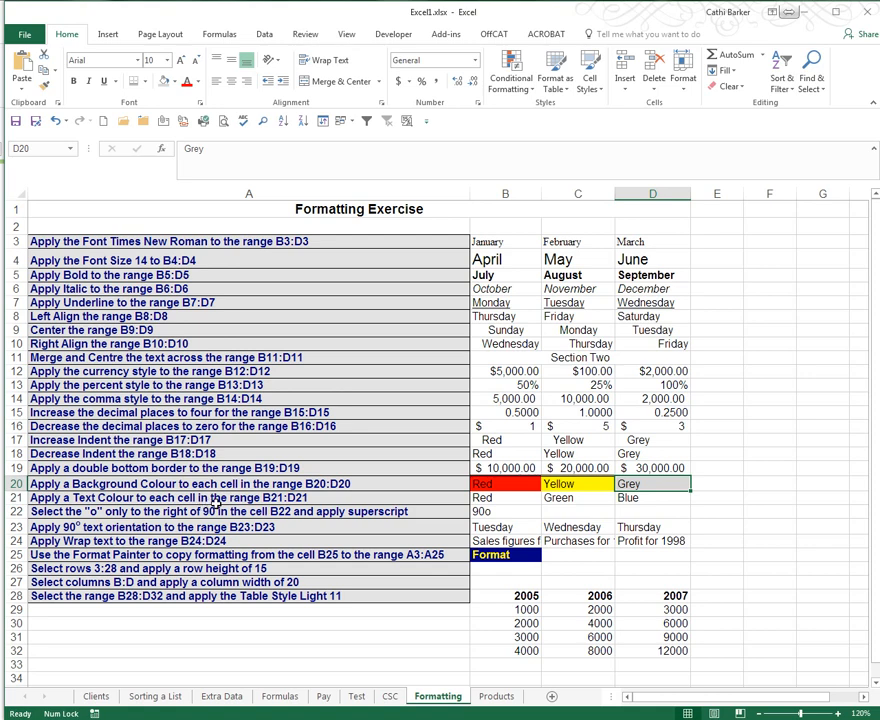
left_click(500, 498)
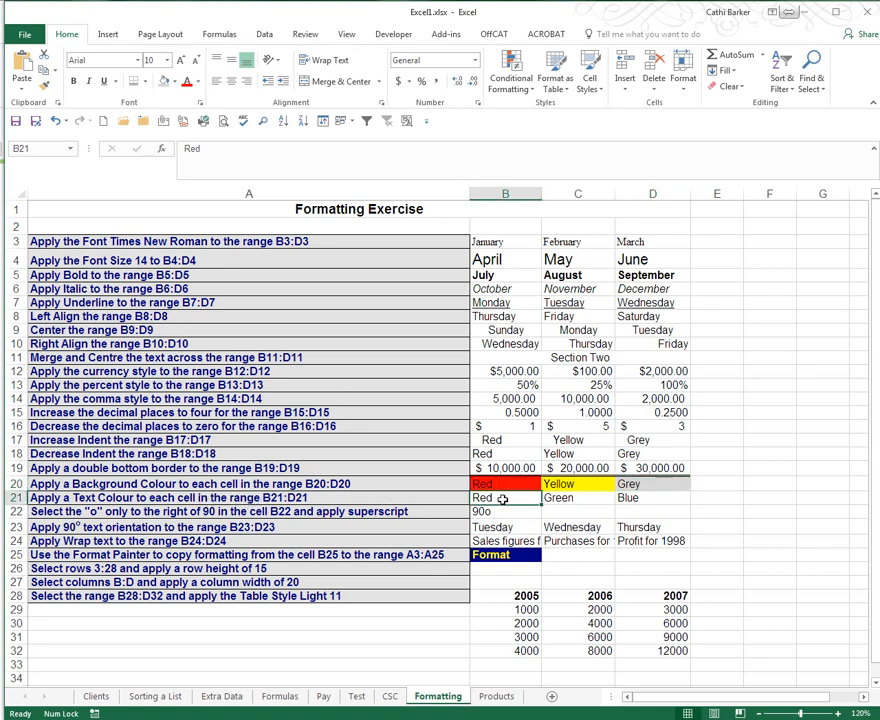
- Set the font colour of B21 to red, C21 to green and D21 to blue
left_click(186, 84)
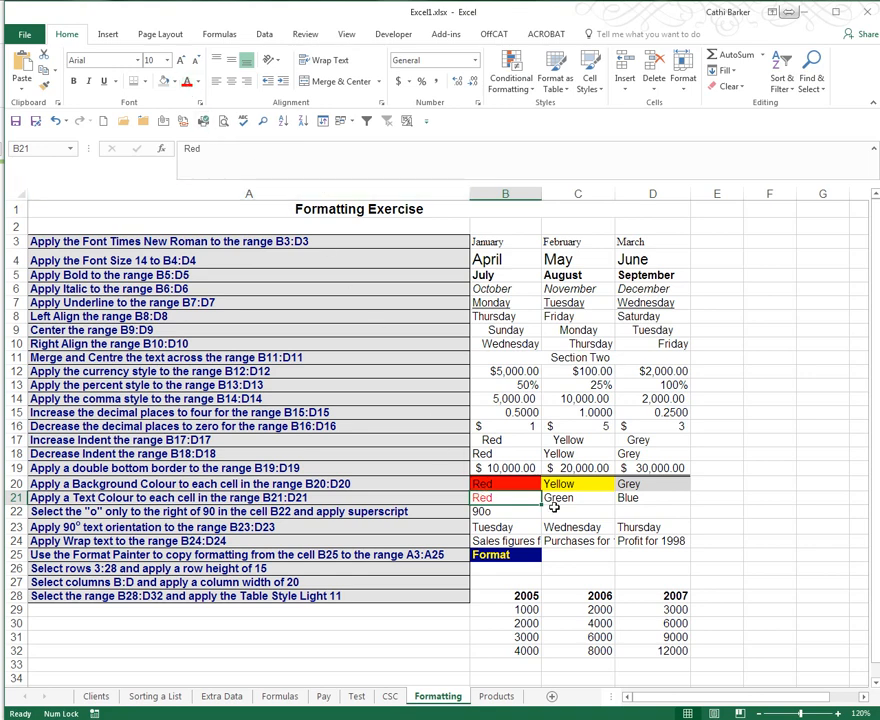
left_click(556, 498)
left_click(198, 82)
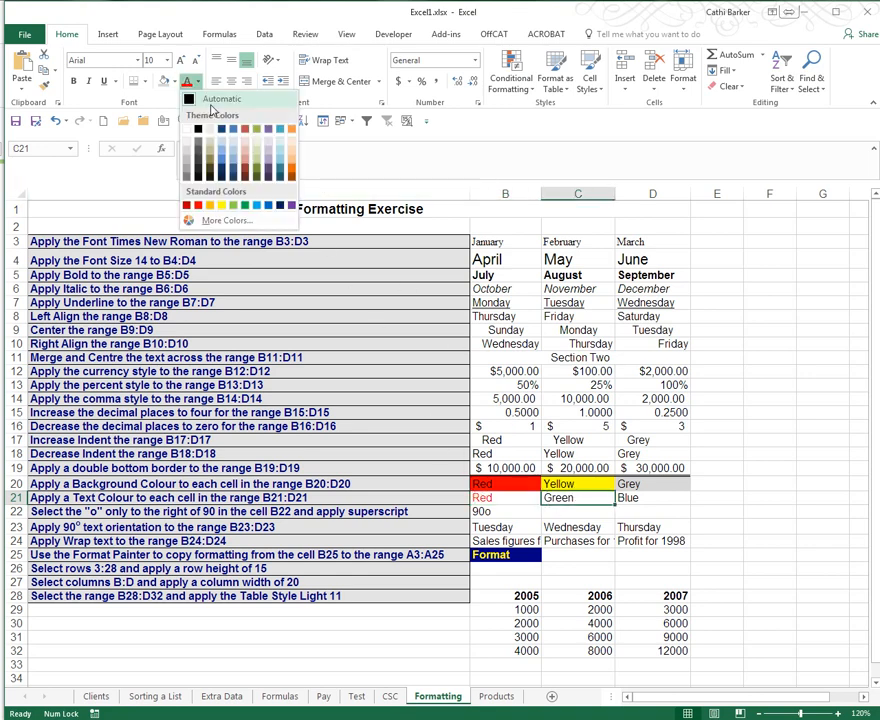
left_click(244, 205)
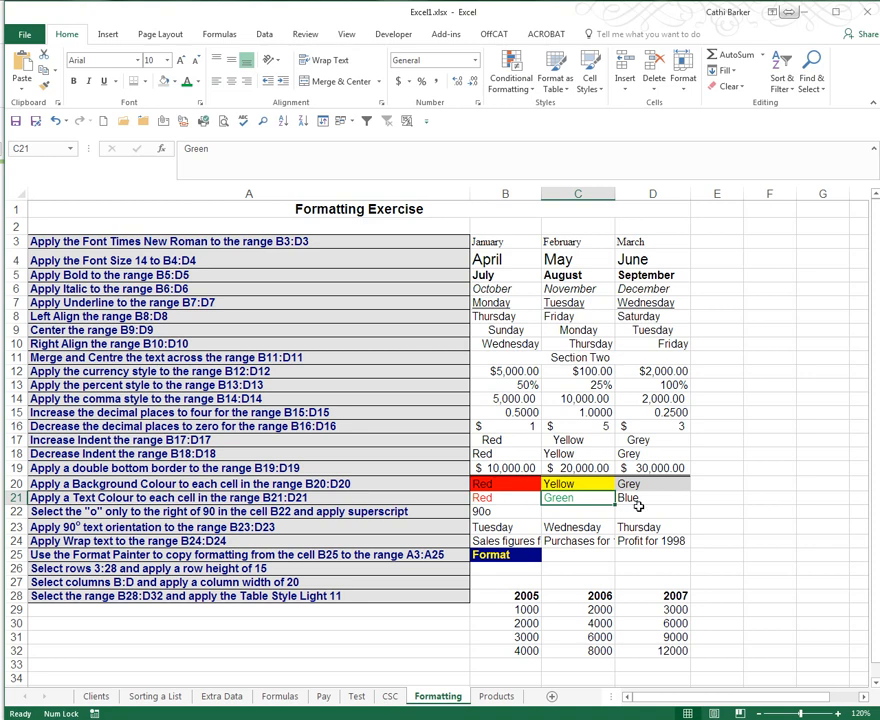
left_click(636, 502)
left_click(198, 82)
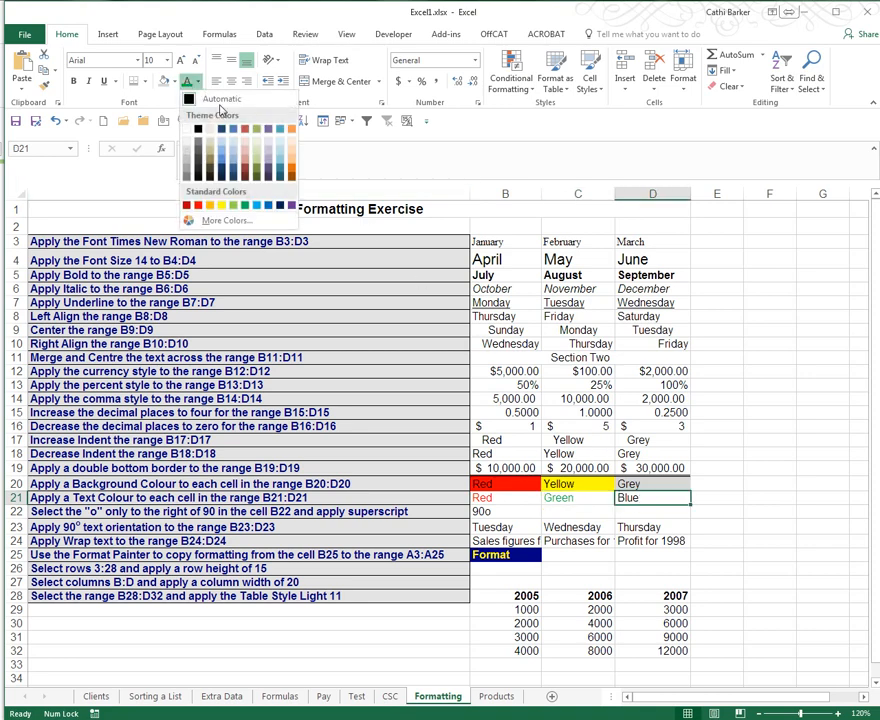
left_click(268, 205)
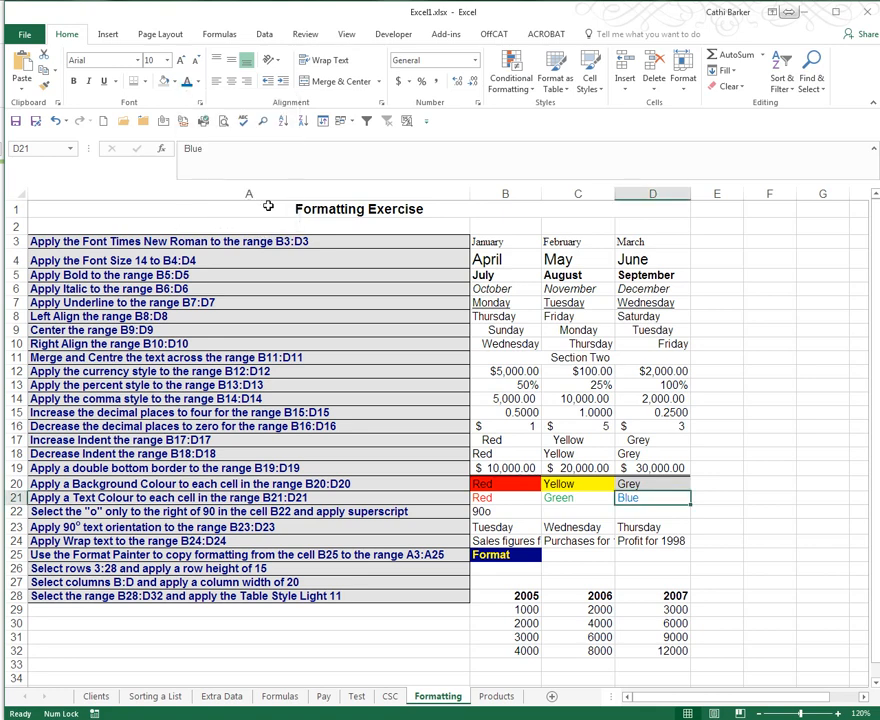
- Format the 'o' after 90 in B22 as superscript so it reads 90°
left_click(495, 512)
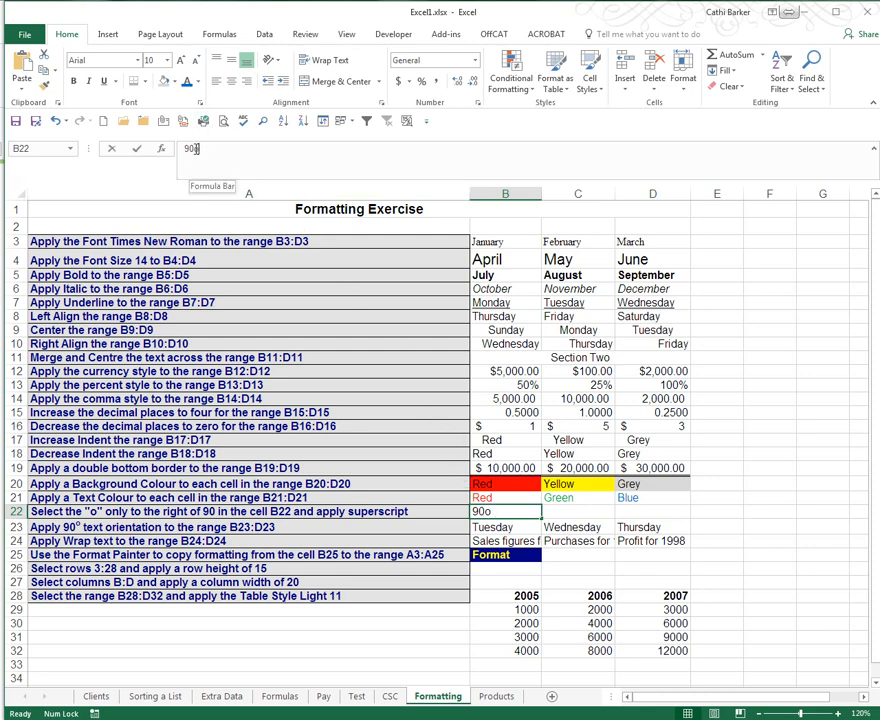
left_click_drag(196, 151, 203, 154)
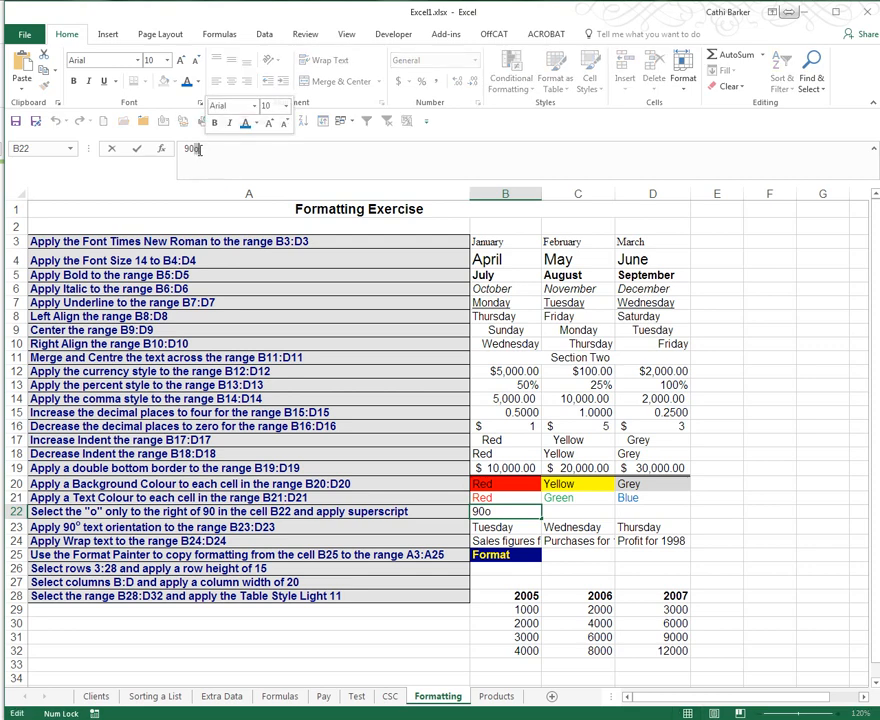
right_click(200, 153)
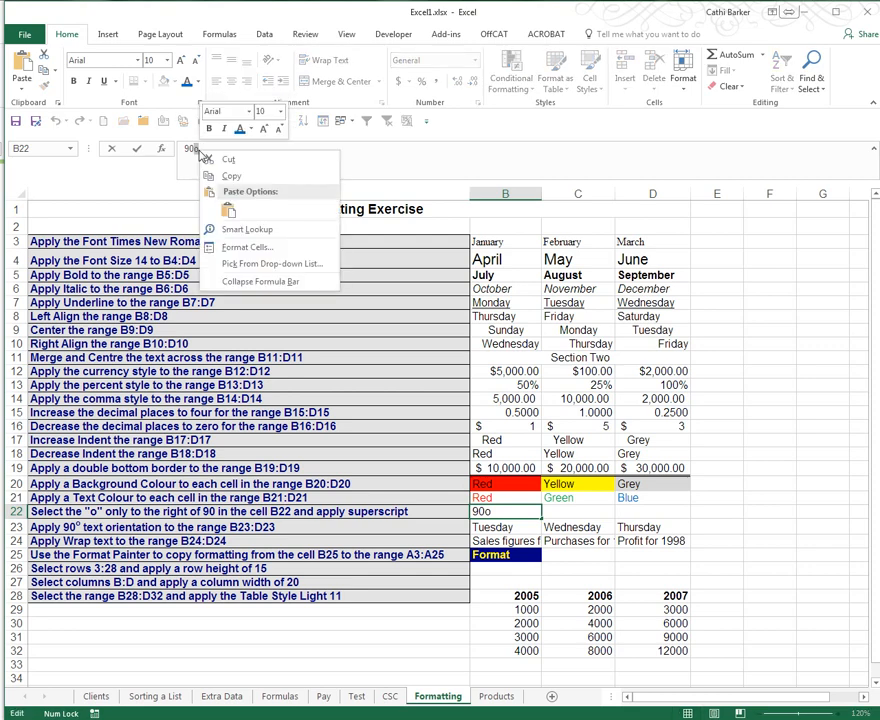
left_click(241, 251)
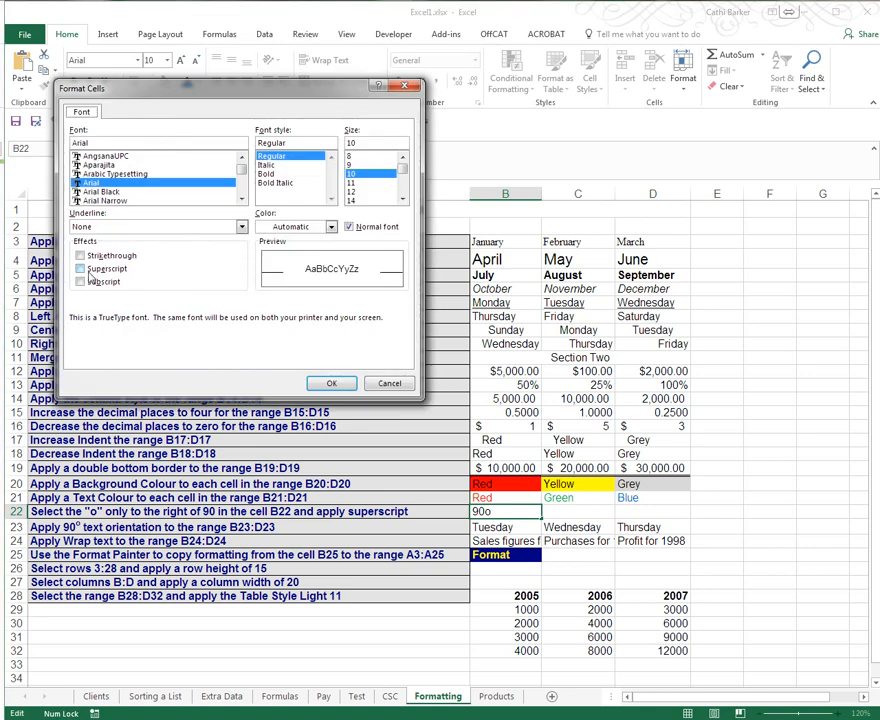
left_click(97, 270)
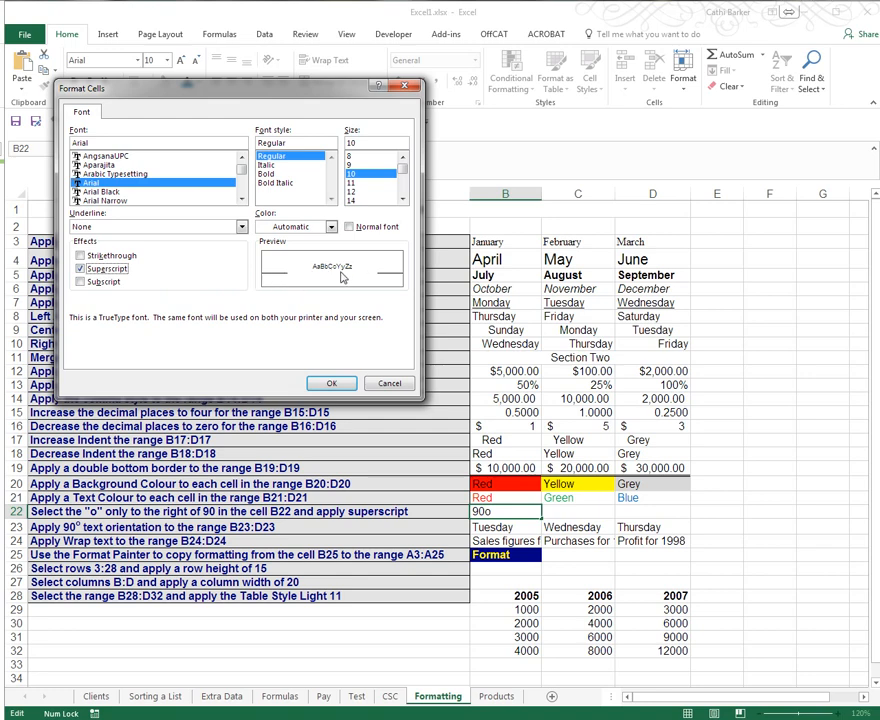
left_click(329, 382)
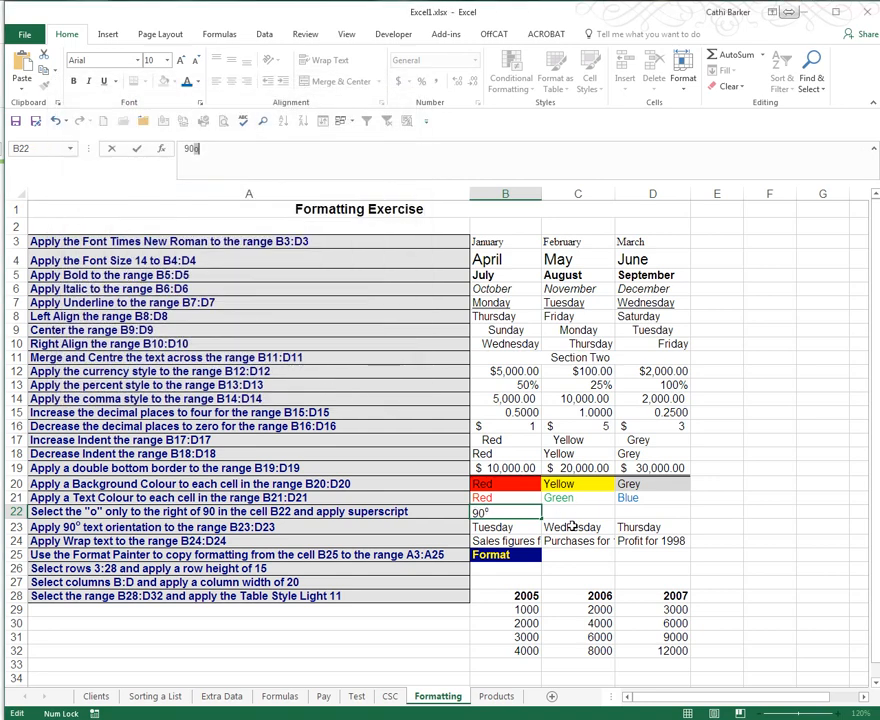
key("Right")
double_click(490, 514)
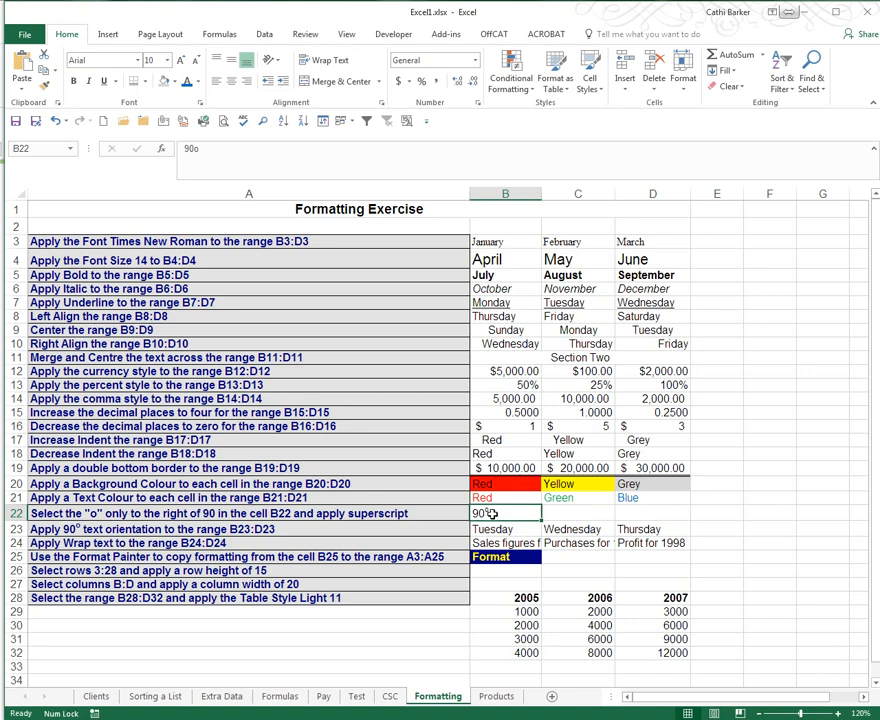
- Enter 100m2 in C22 and 300m3 in D22
left_click_drag(486, 514, 499, 514)
key("Tab")
type("100m2")
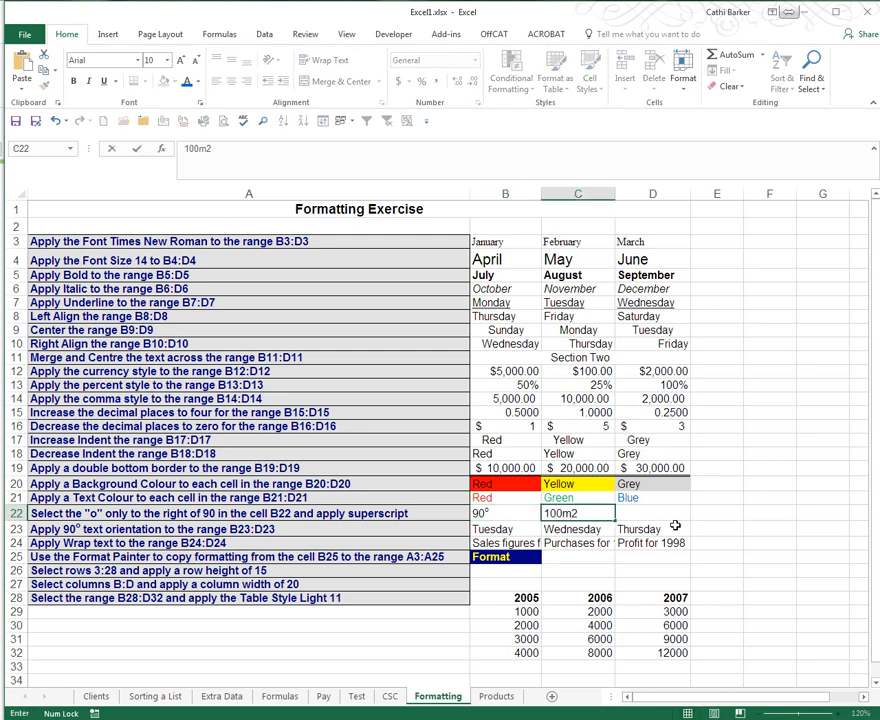
key("Tab")
type("300m3")
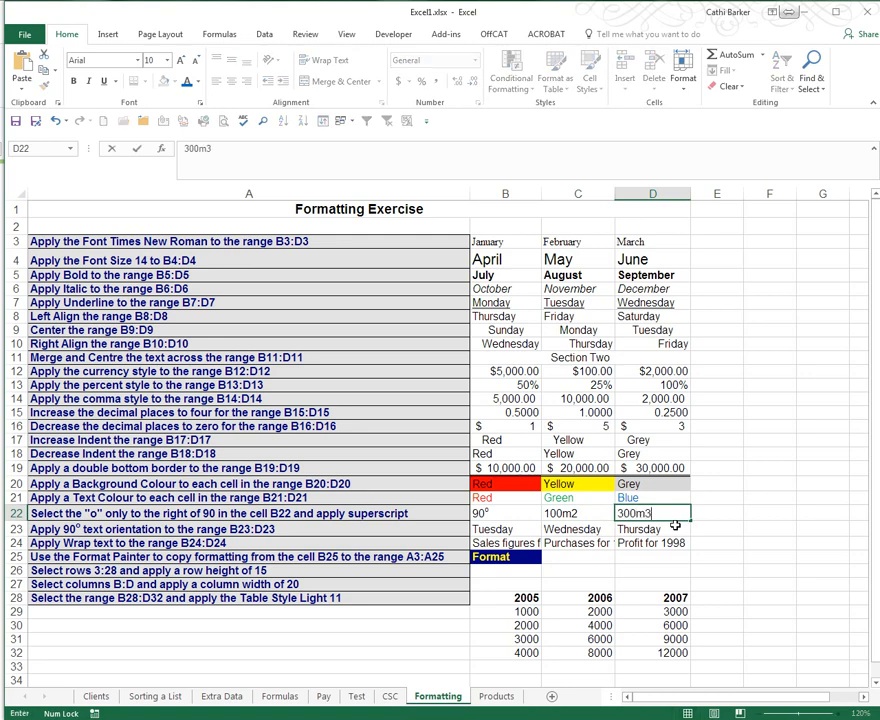
key("Return")
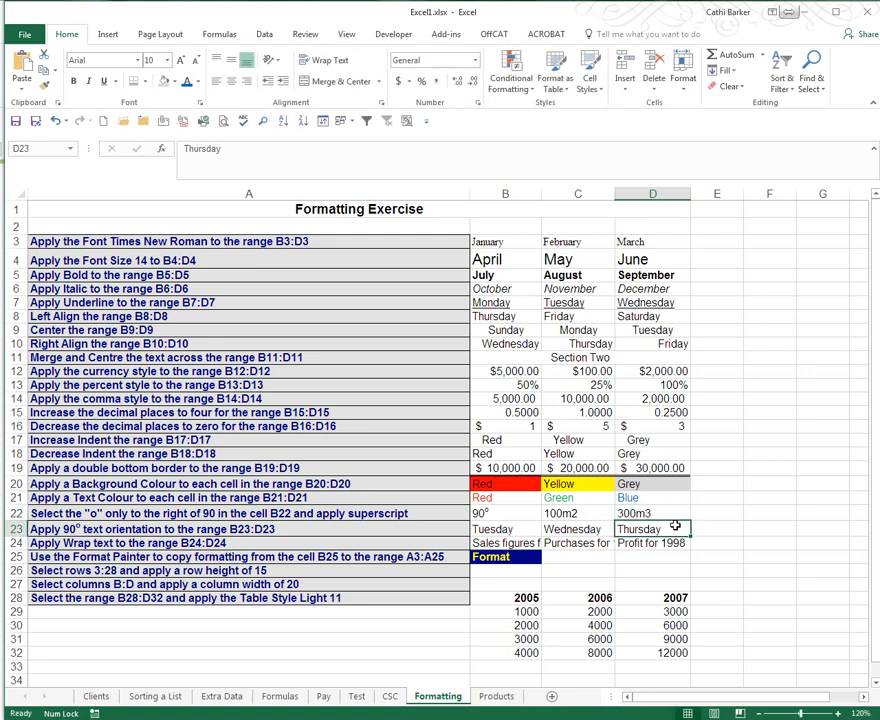
- Make the final 2 in C22 superscript so it reads 100m²
left_click(585, 513)
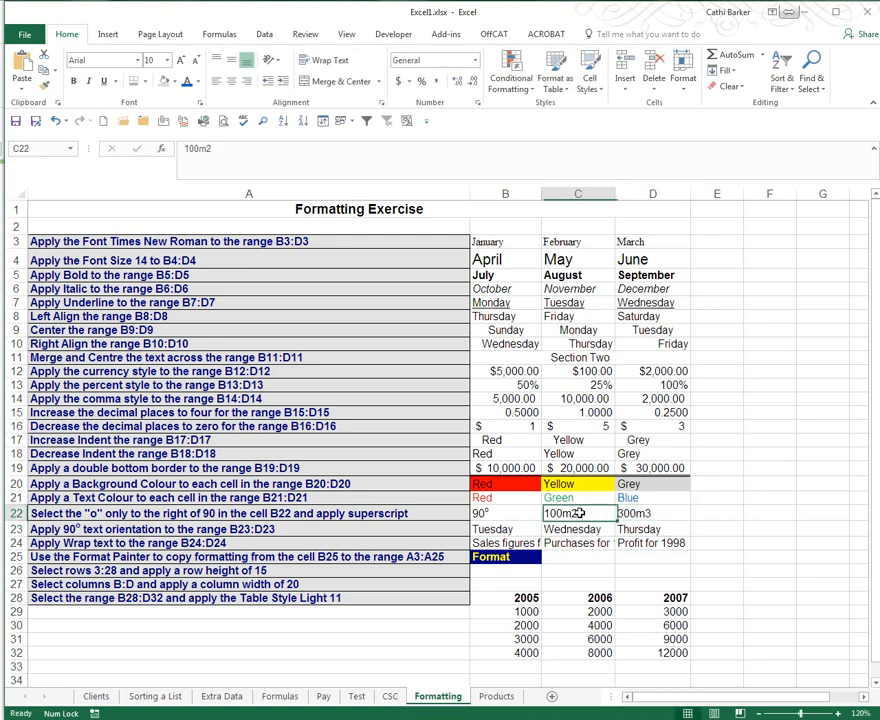
left_click(657, 511)
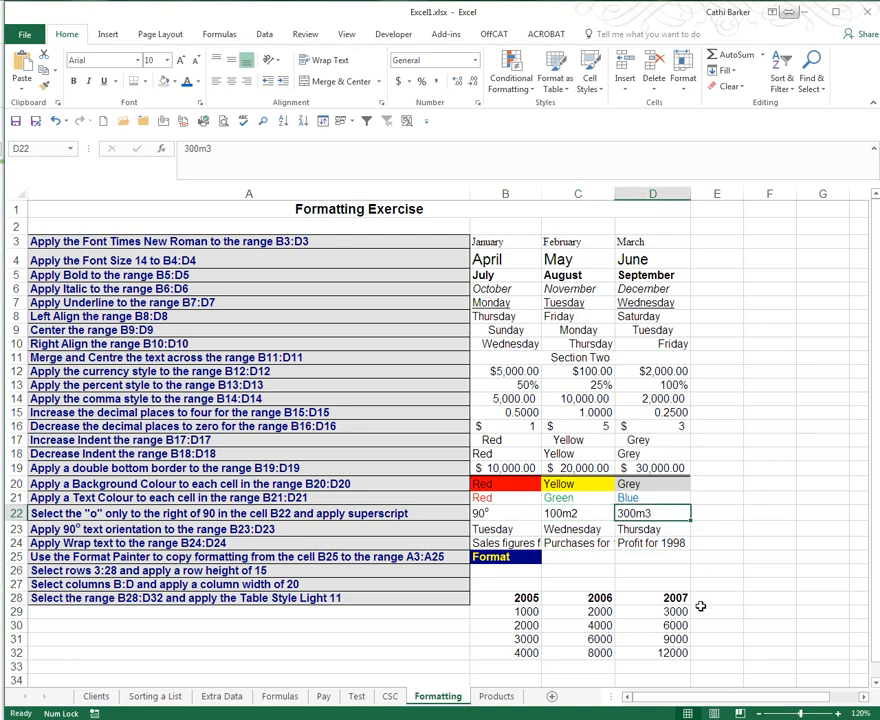
left_click(581, 514)
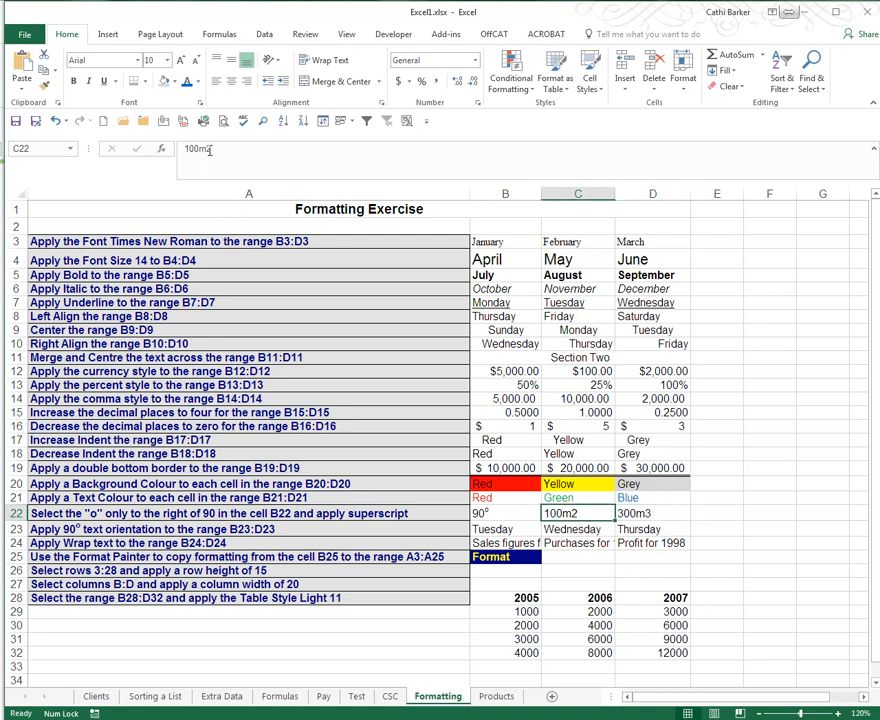
left_click_drag(206, 148, 227, 148)
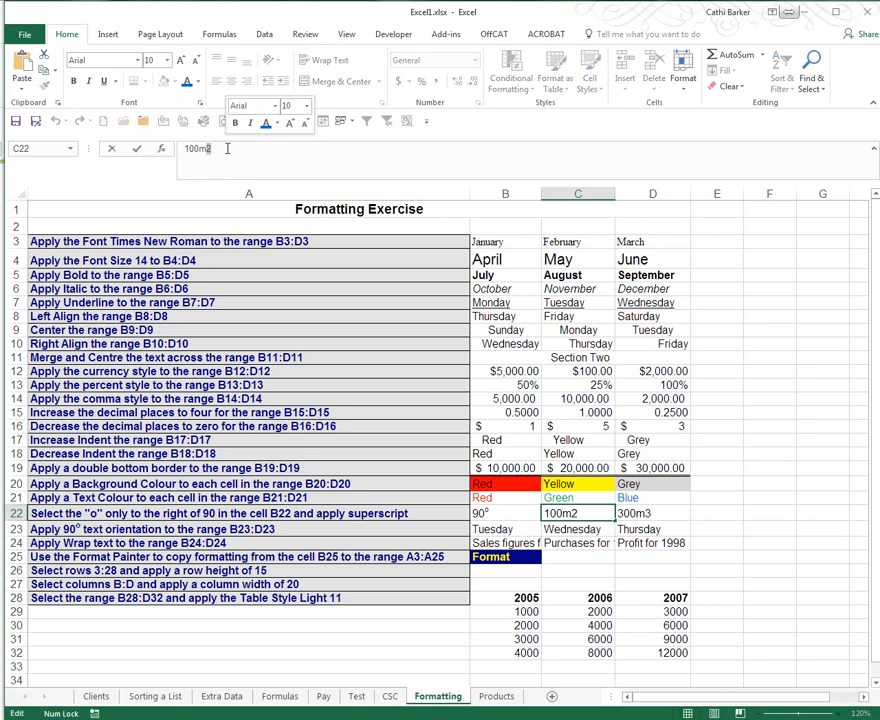
right_click(209, 148)
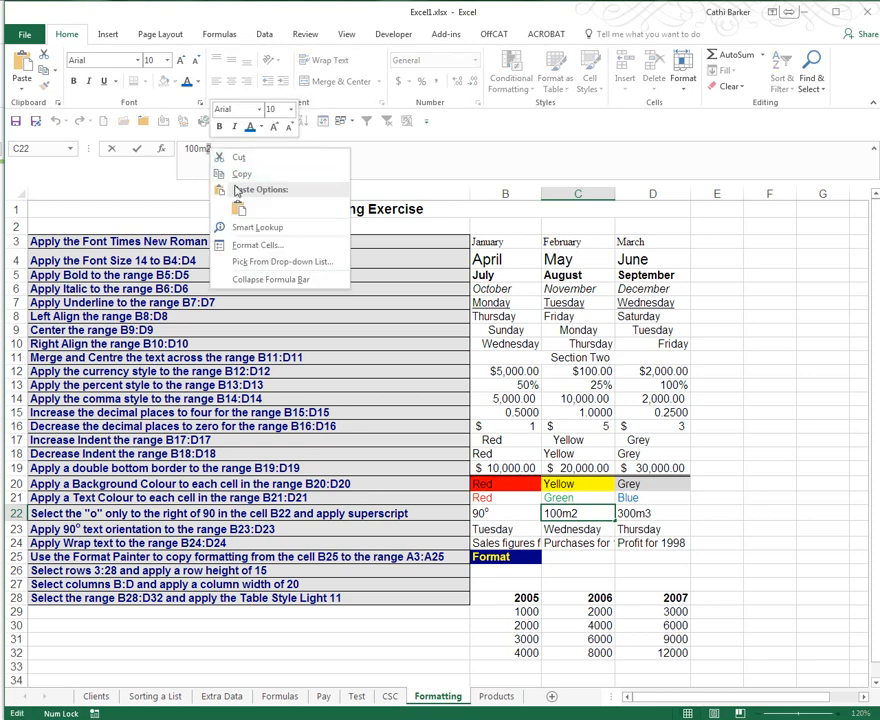
left_click(240, 245)
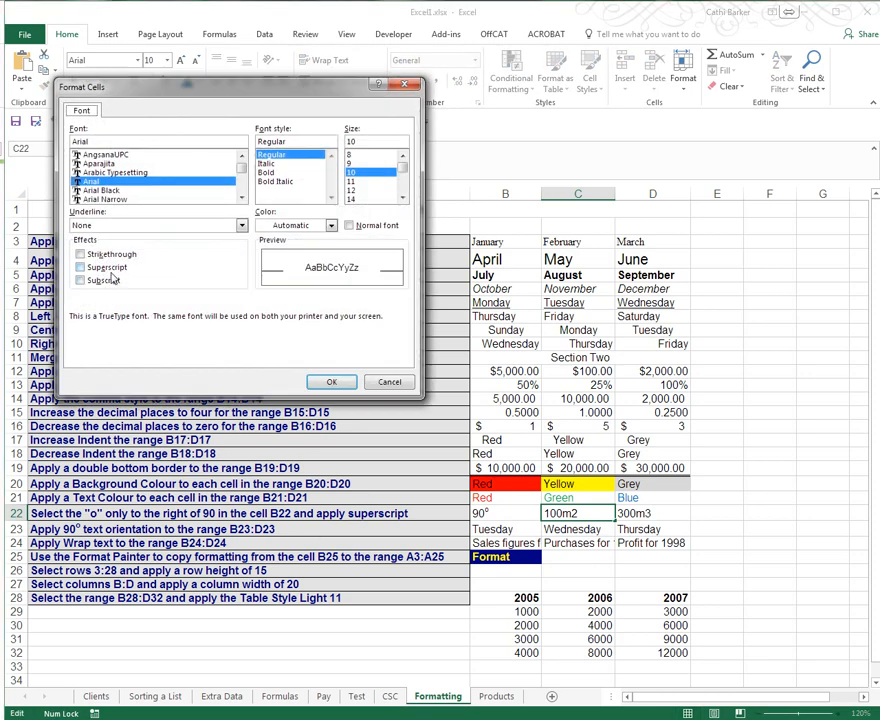
left_click(80, 267)
left_click(333, 381)
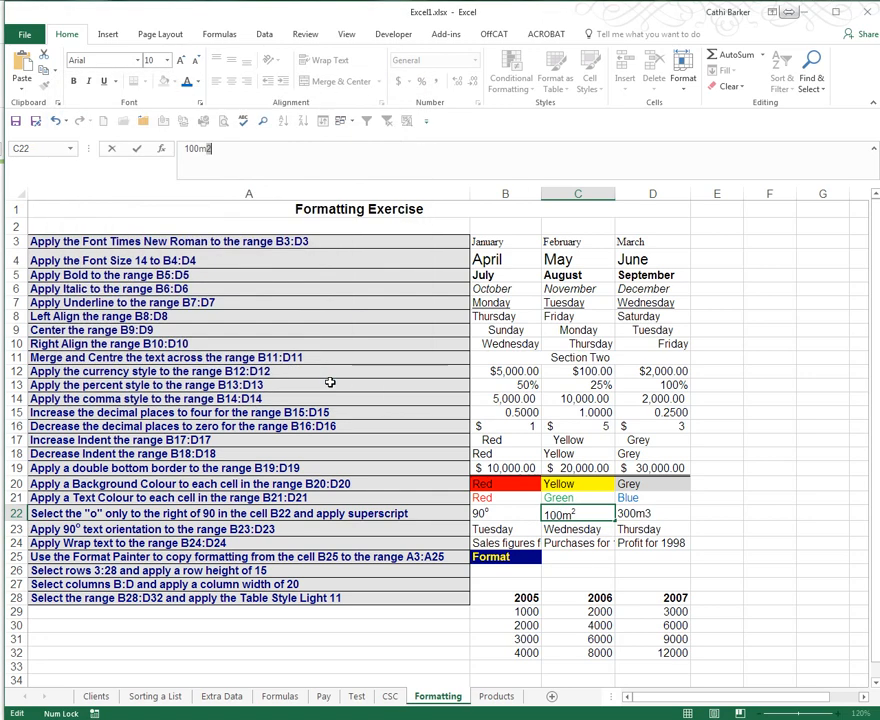
- Make the final 3 in D22 superscript so it reads 300m³
left_click(628, 517)
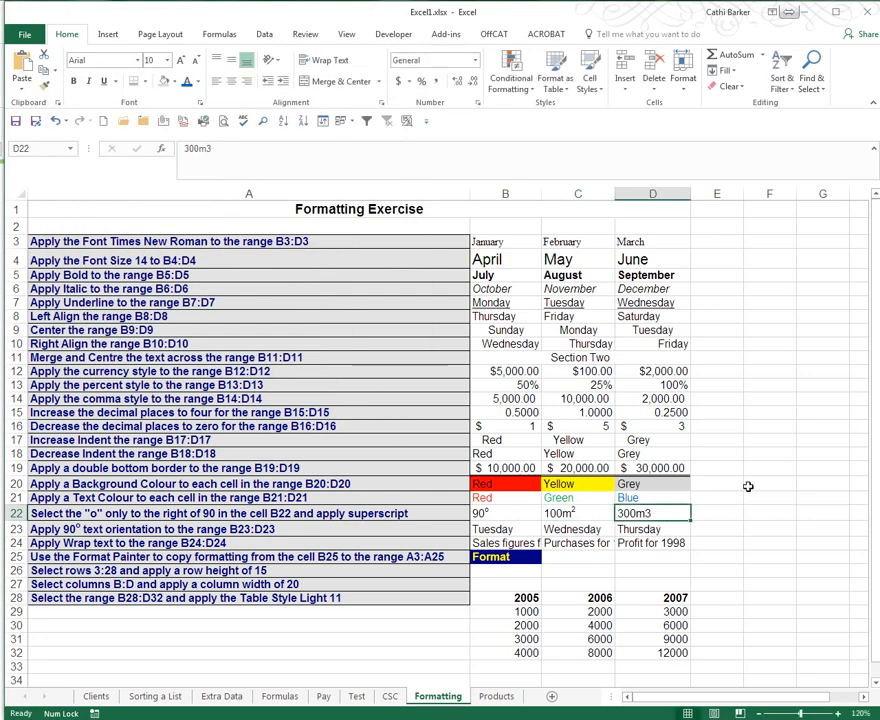
left_click_drag(212, 148, 206, 148)
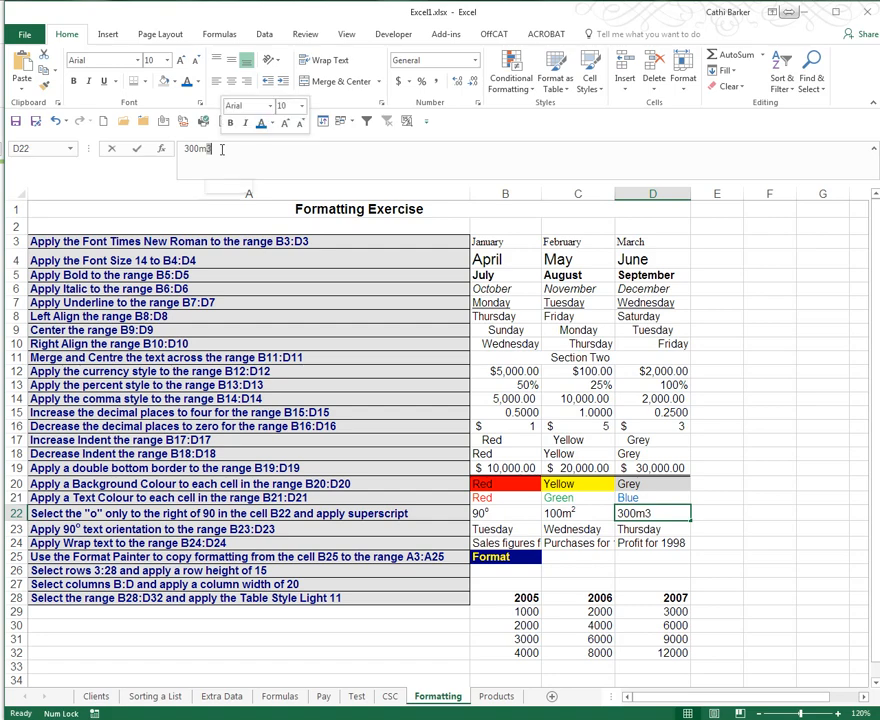
right_click(212, 148)
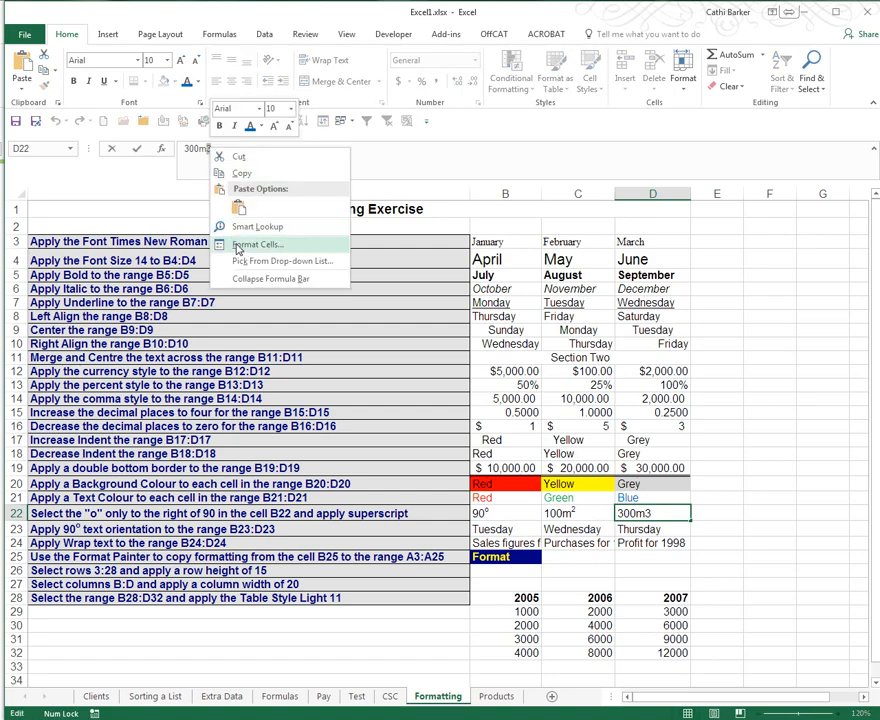
left_click(245, 189)
left_click(77, 264)
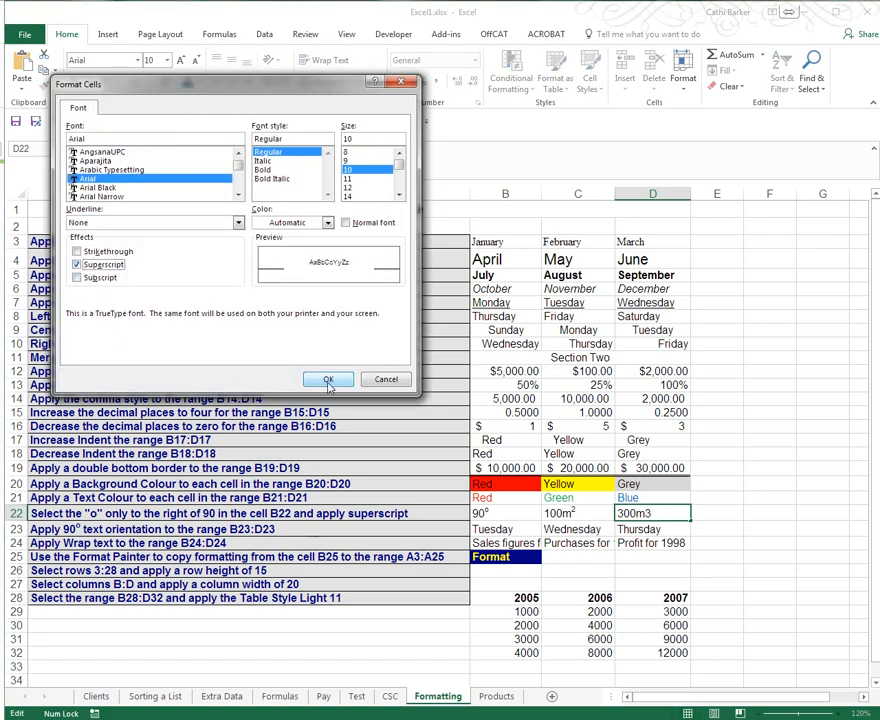
left_click(328, 379)
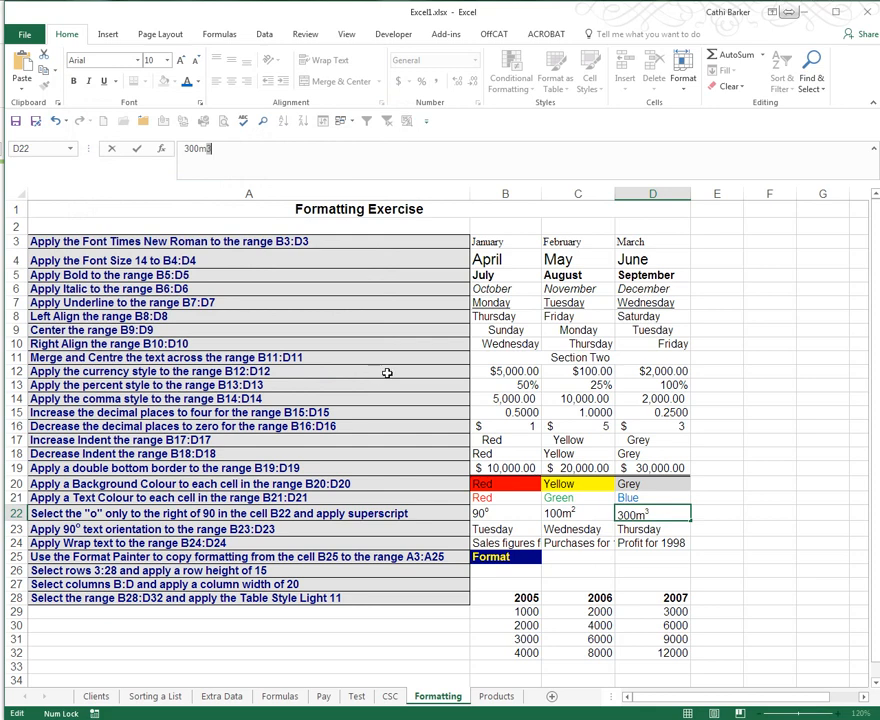
left_click(506, 528)
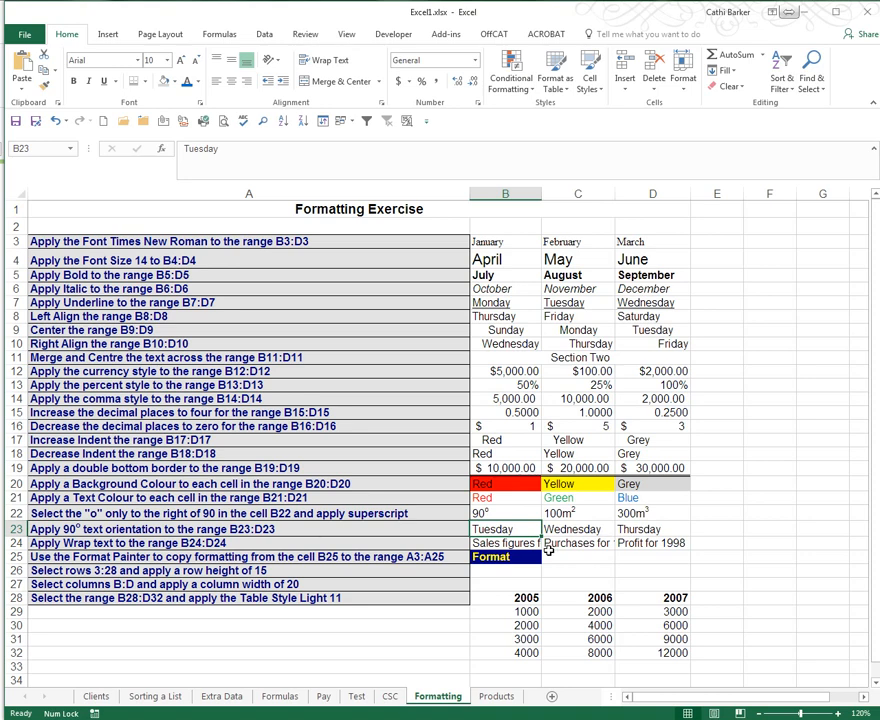
- Rotate Tuesday, Wednesday and Thursday in B23:D23 upward to 90° with Rotate Text Up
left_click_drag(524, 529, 643, 528)
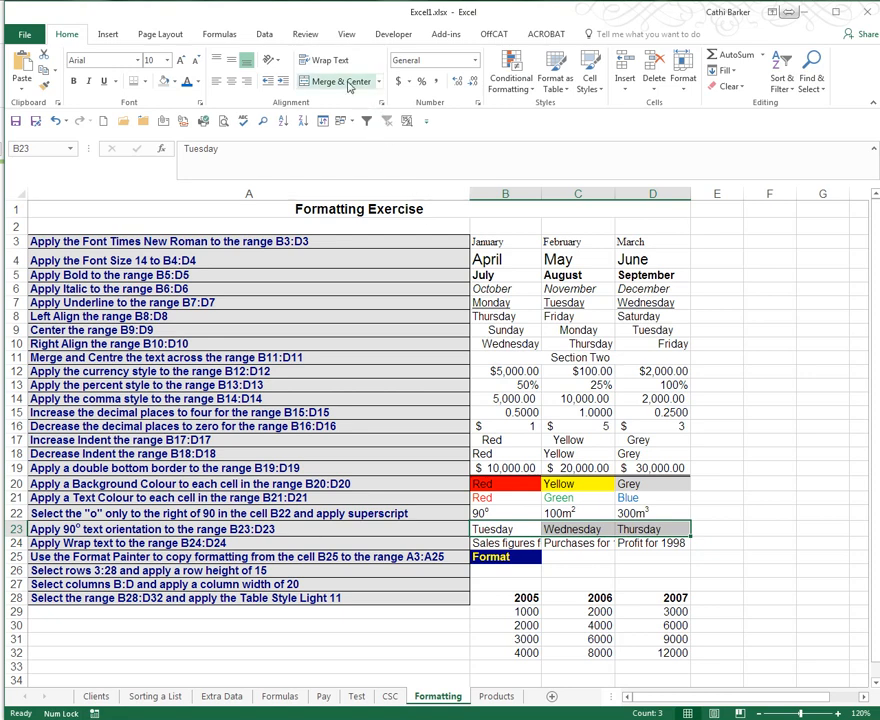
left_click(270, 63)
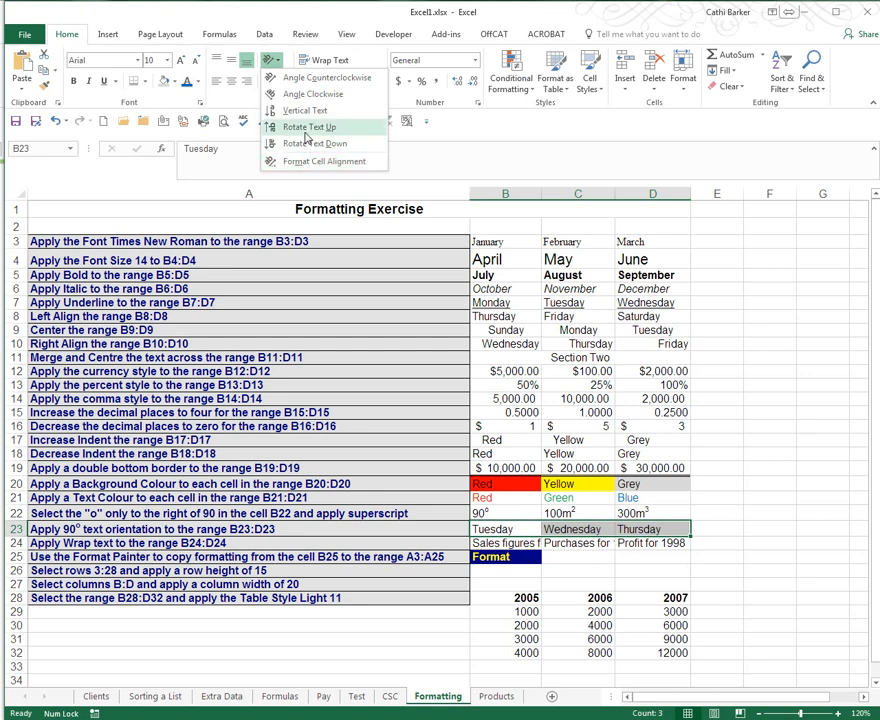
left_click(307, 130)
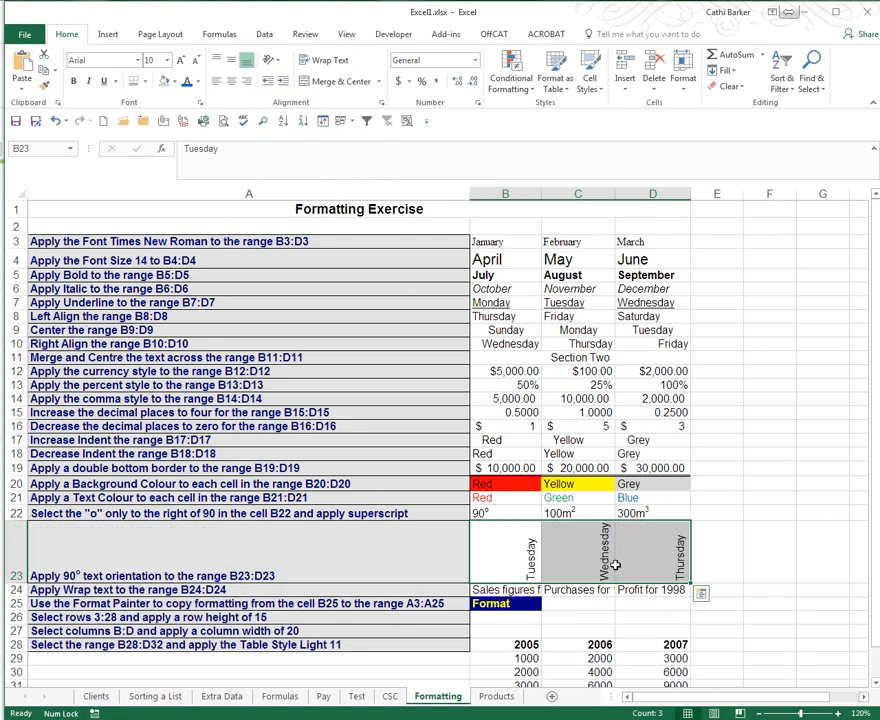
left_click(517, 573)
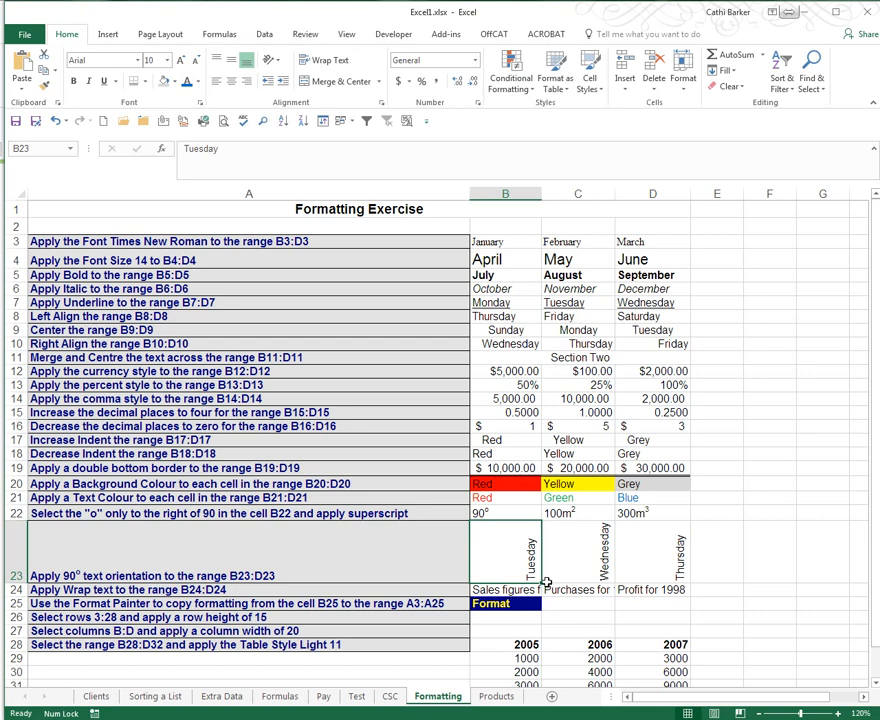
scroll(548, 633, "down", 2)
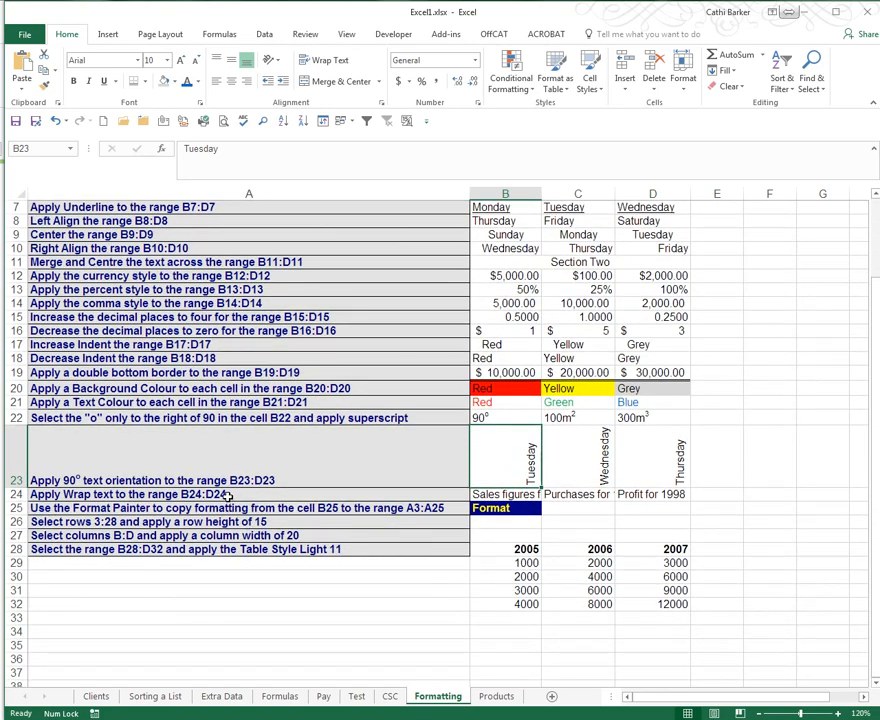
- Apply Wrap Text to the 1998 headings in B24:D24 so each spans two lines
left_click_drag(491, 497, 633, 494)
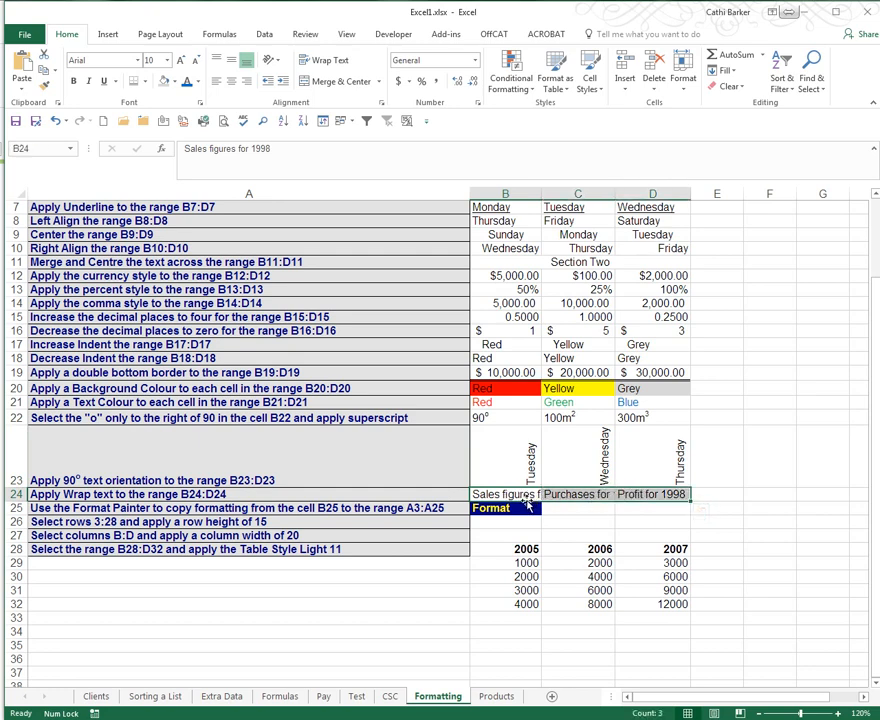
left_click(335, 63)
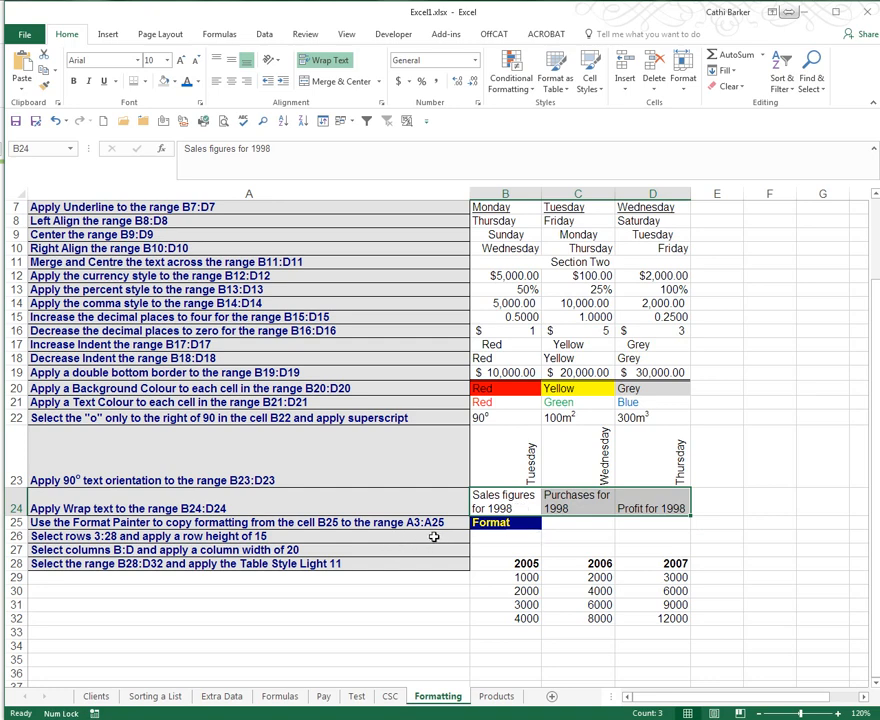
left_click(510, 524)
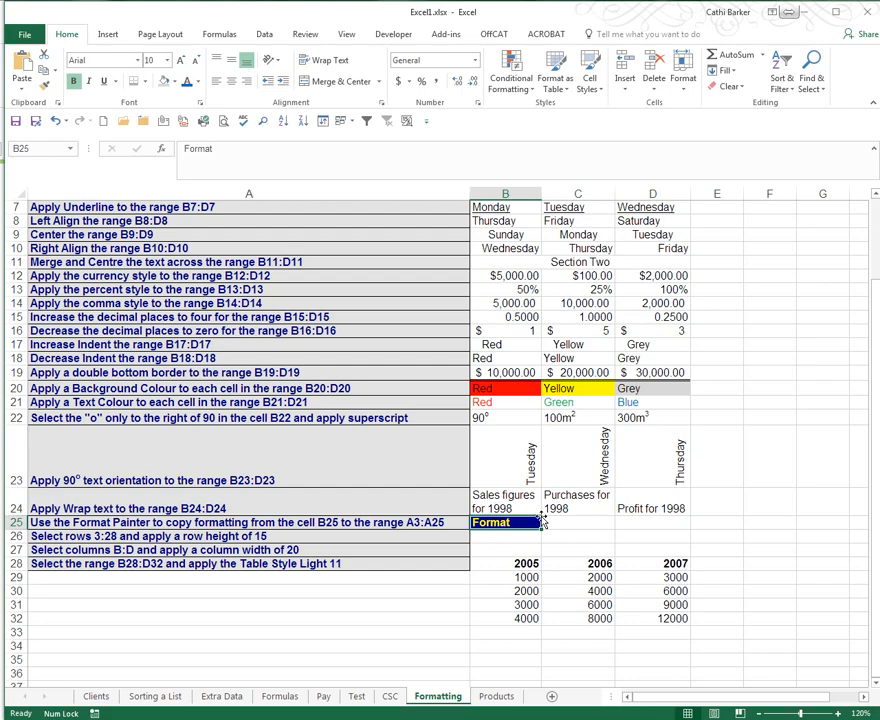
scroll(530, 521, "up", 2)
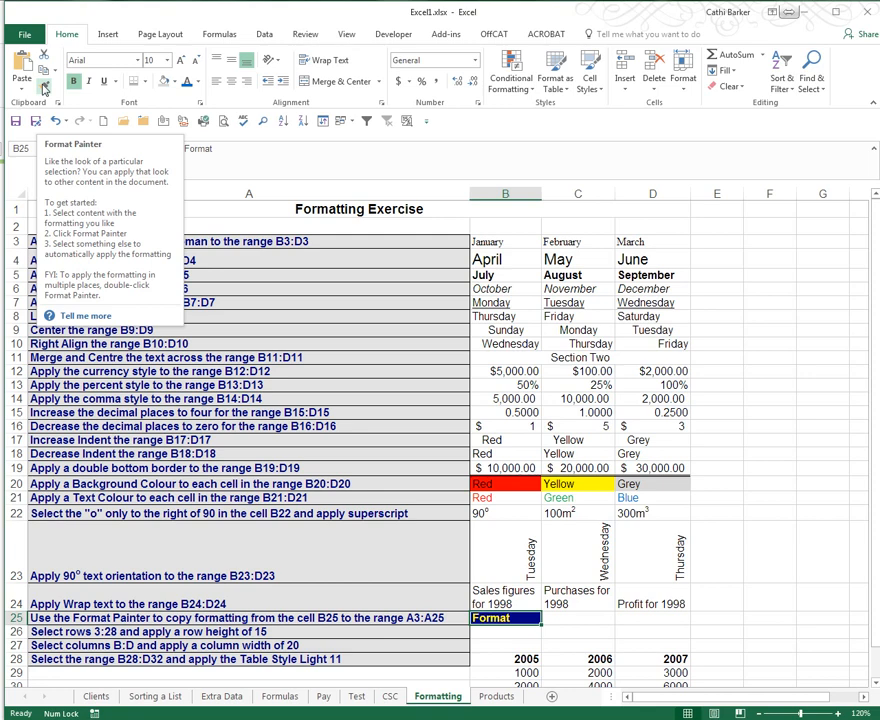
- Copy B25's dark blue fill and yellow bold text onto A3:A25 with Format Painter
left_click(43, 88)
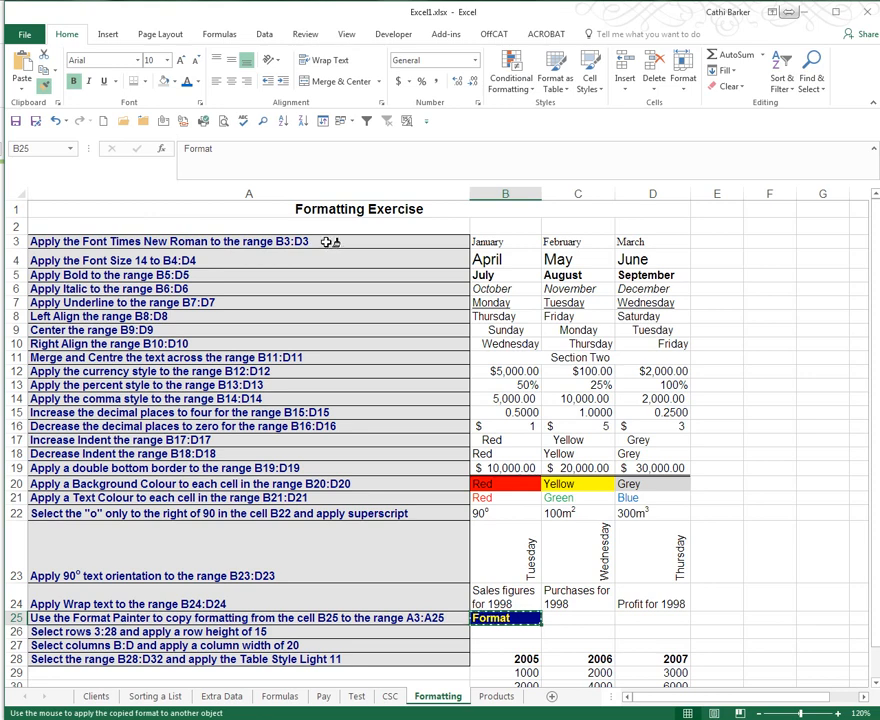
mouse_move(330, 241)
left_mouse_down()
mouse_move(395, 275)
mouse_move(344, 452)
mouse_move(296, 553)
mouse_move(287, 618)
left_mouse_up()
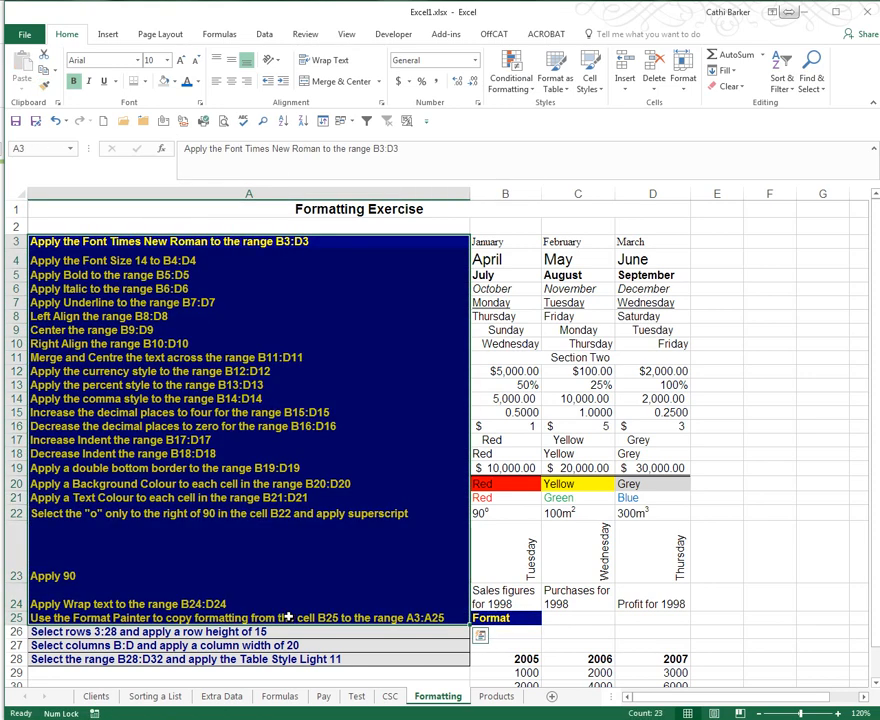
left_click(505, 618)
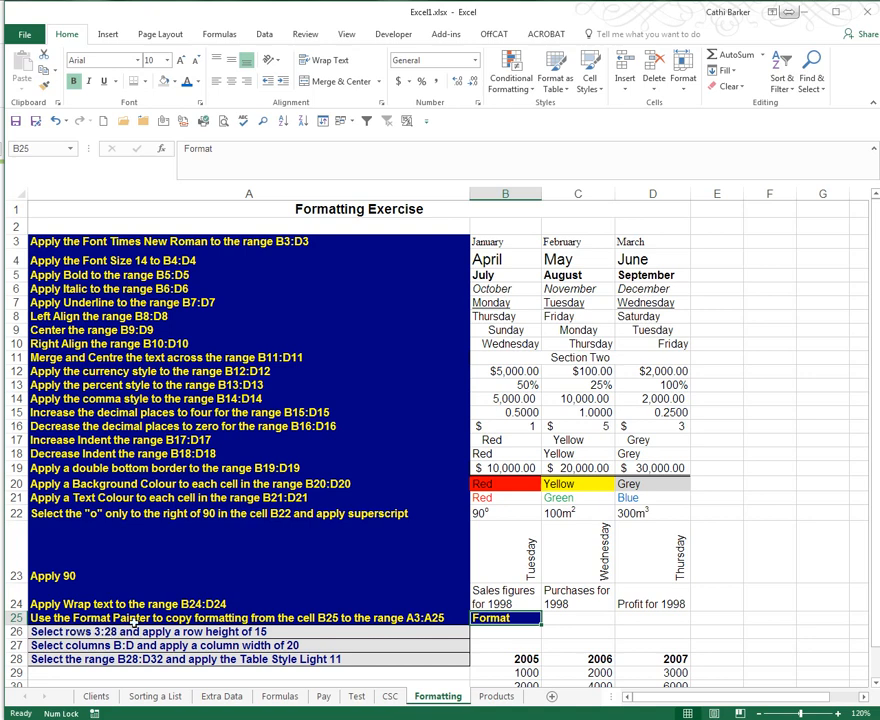
left_click(120, 241)
left_click_drag(120, 241, 90, 620)
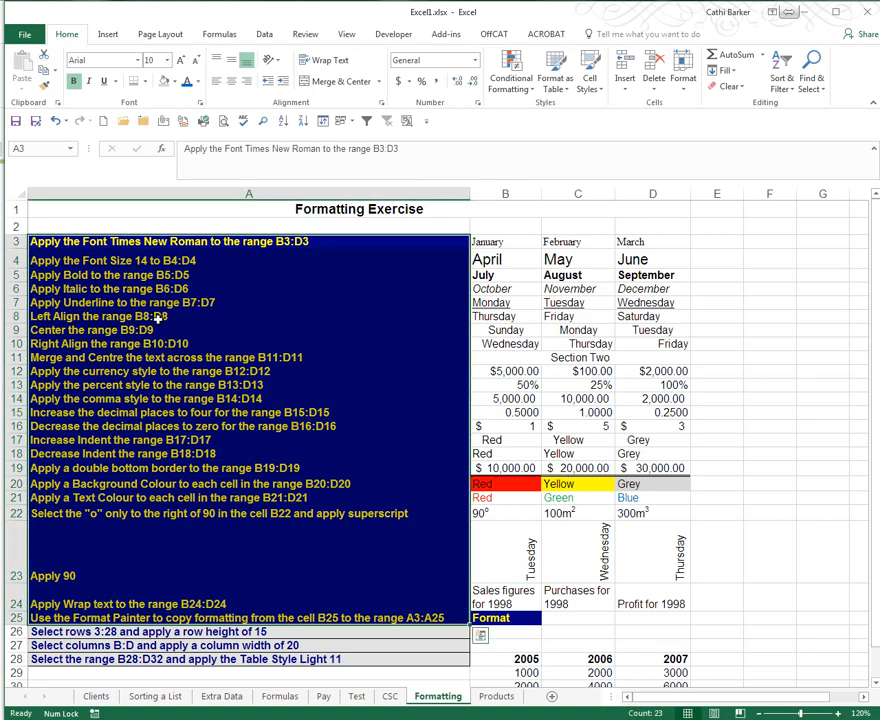
left_click(145, 618)
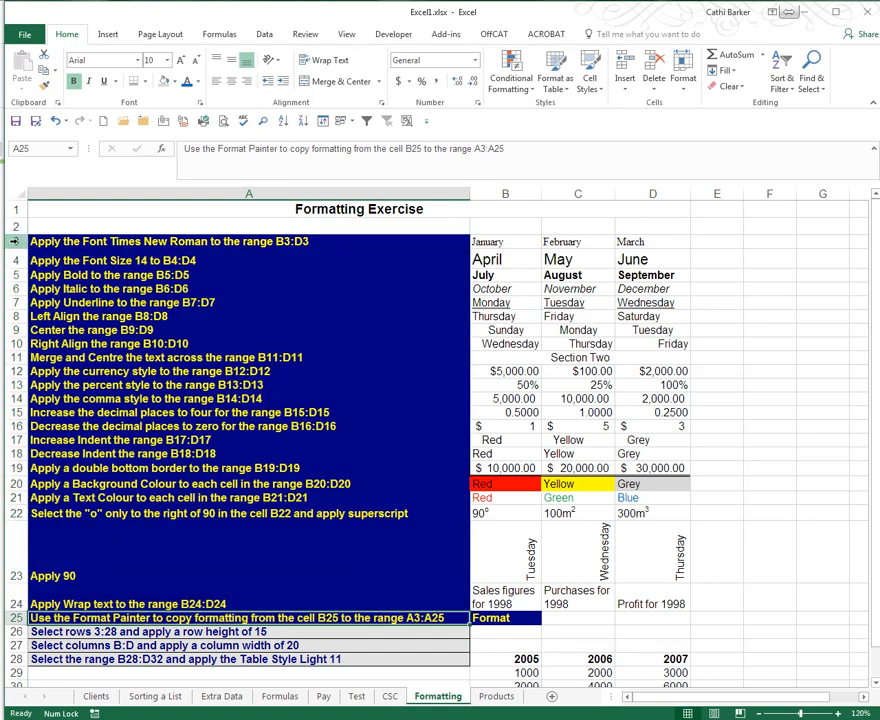
left_click_drag(14, 241, 14, 659)
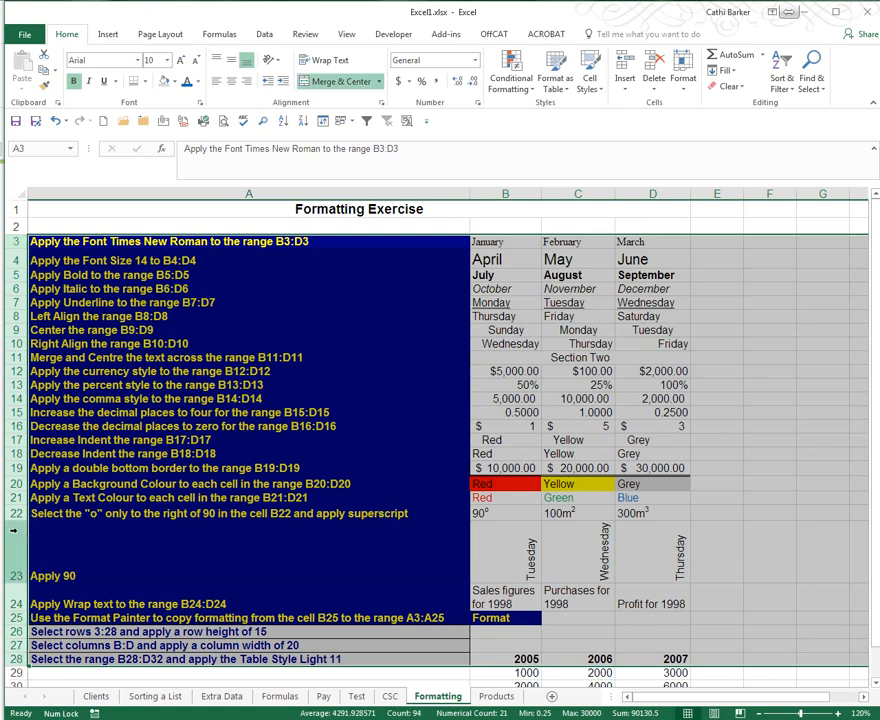
- Set the row height of rows 3 through 28 to 15
right_click(14, 530)
left_click(60, 490)
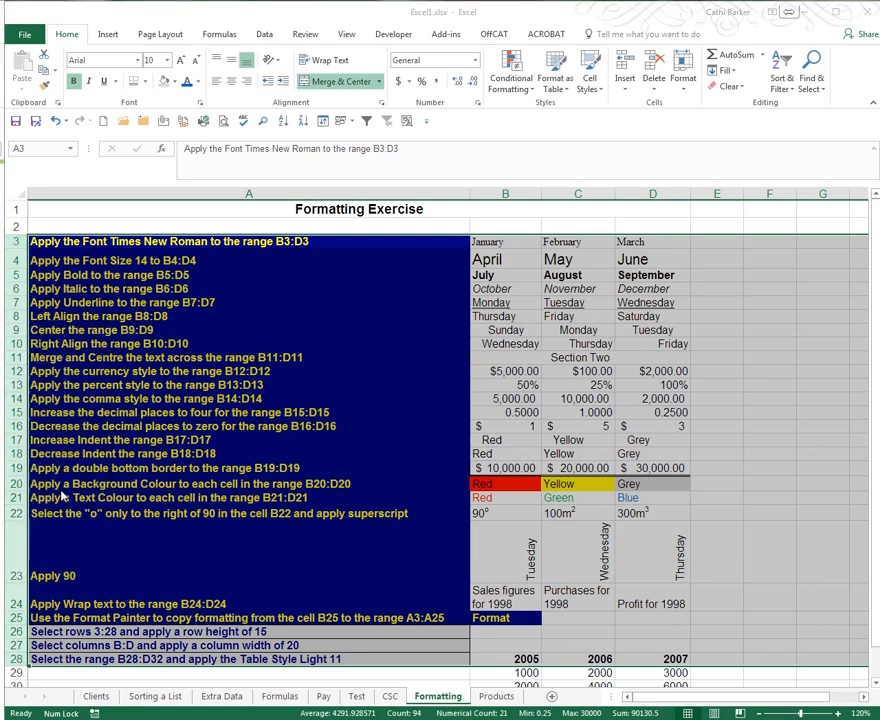
left_click_drag(62, 508, 193, 457)
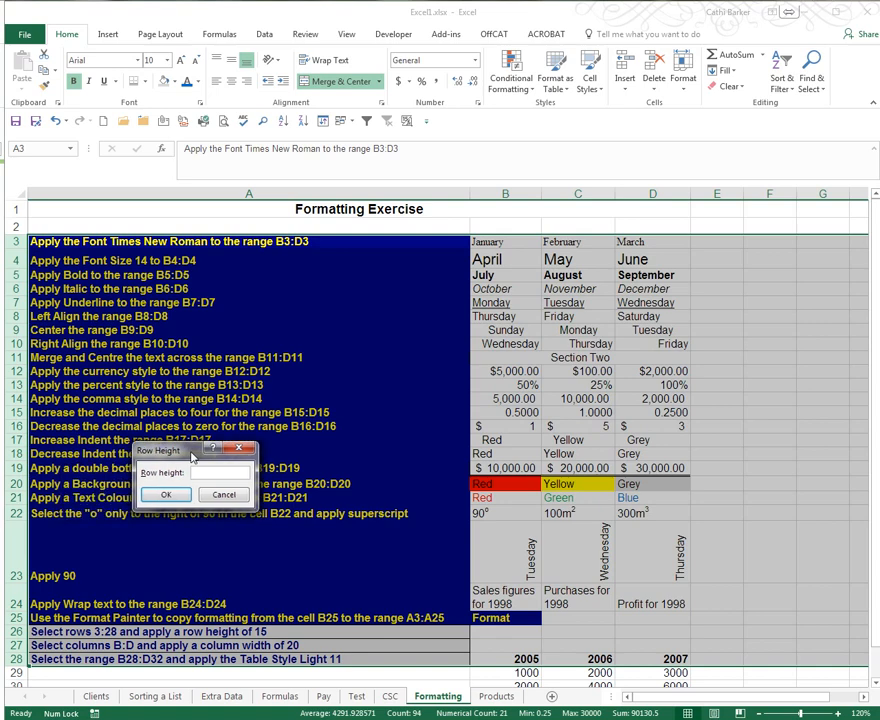
left_click(166, 494)
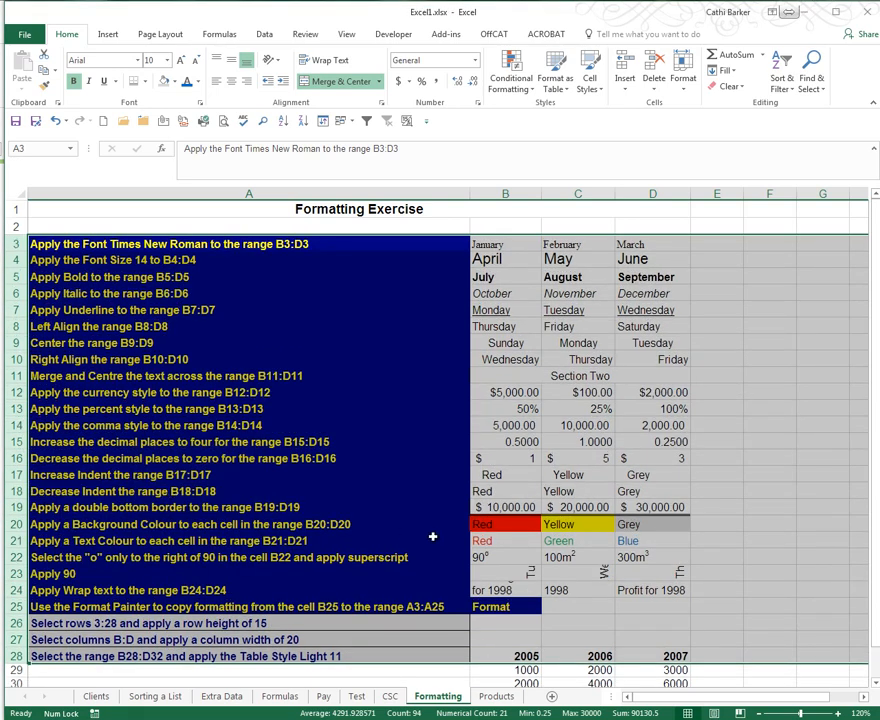
- Autofit rows 23 and 24 so the rotated day names and wrapped 1998 headings show fully
left_click(517, 573)
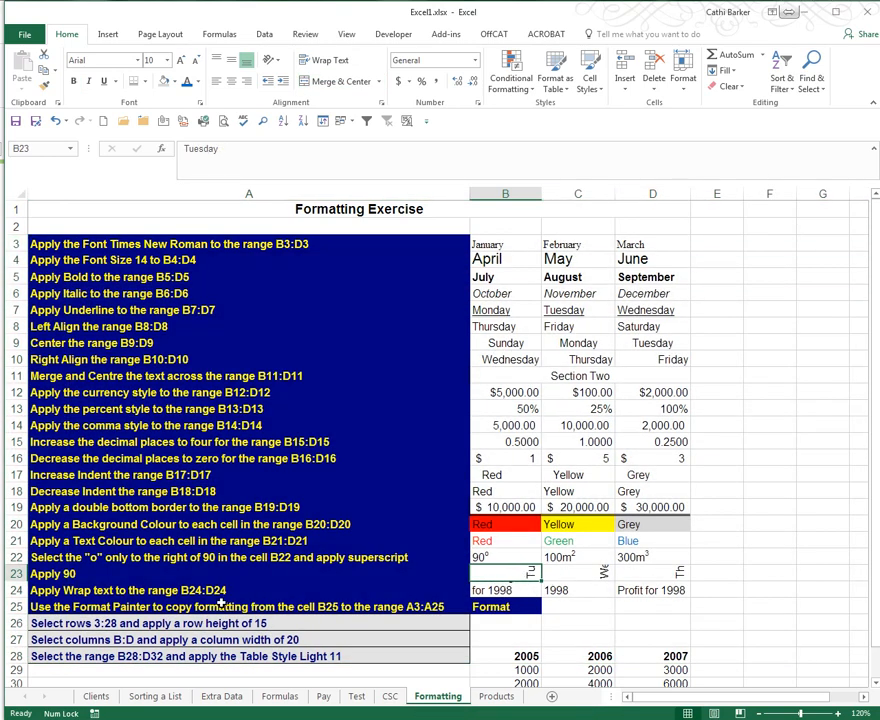
double_click(20, 581)
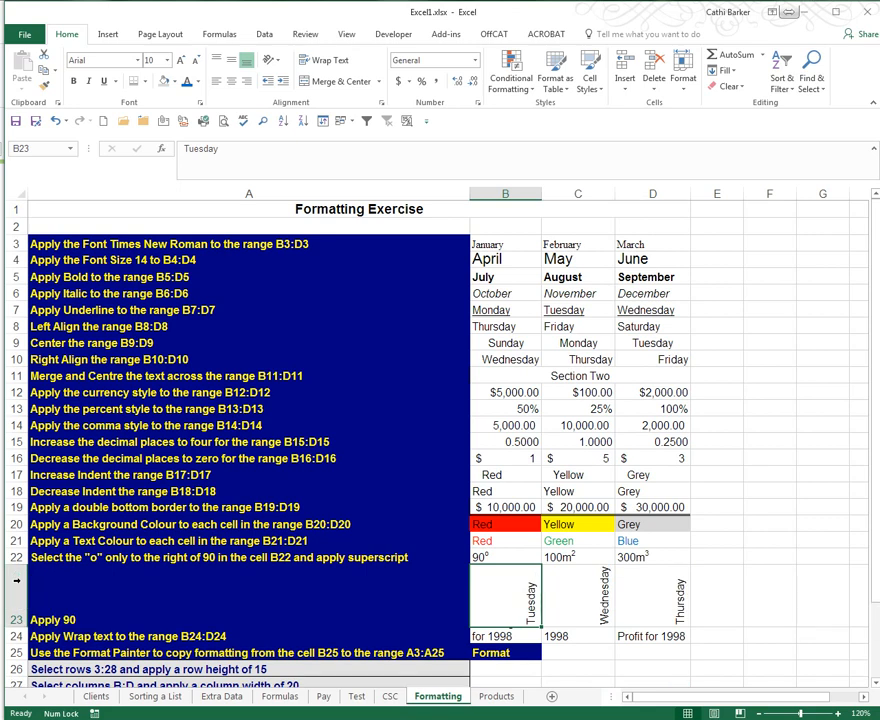
scroll(20, 581, "down", 2)
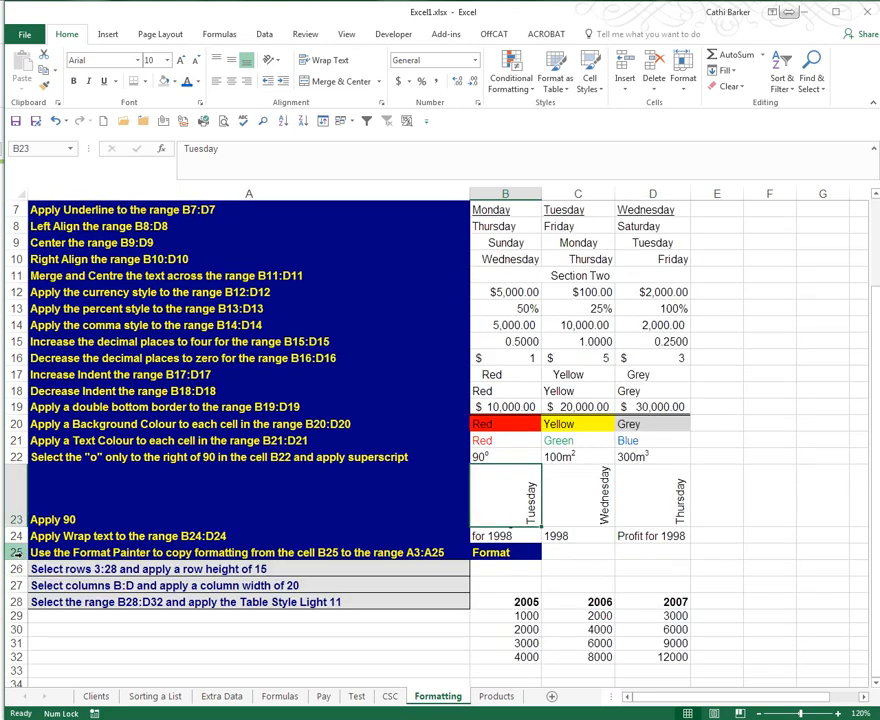
double_click(12, 544)
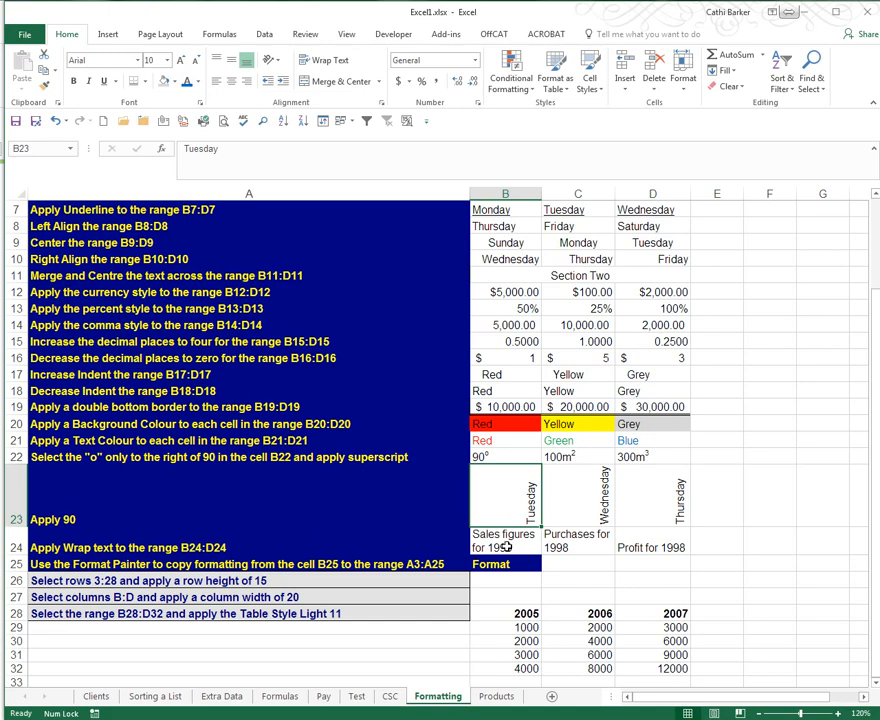
left_click(507, 547)
left_click(508, 523)
left_click(510, 548)
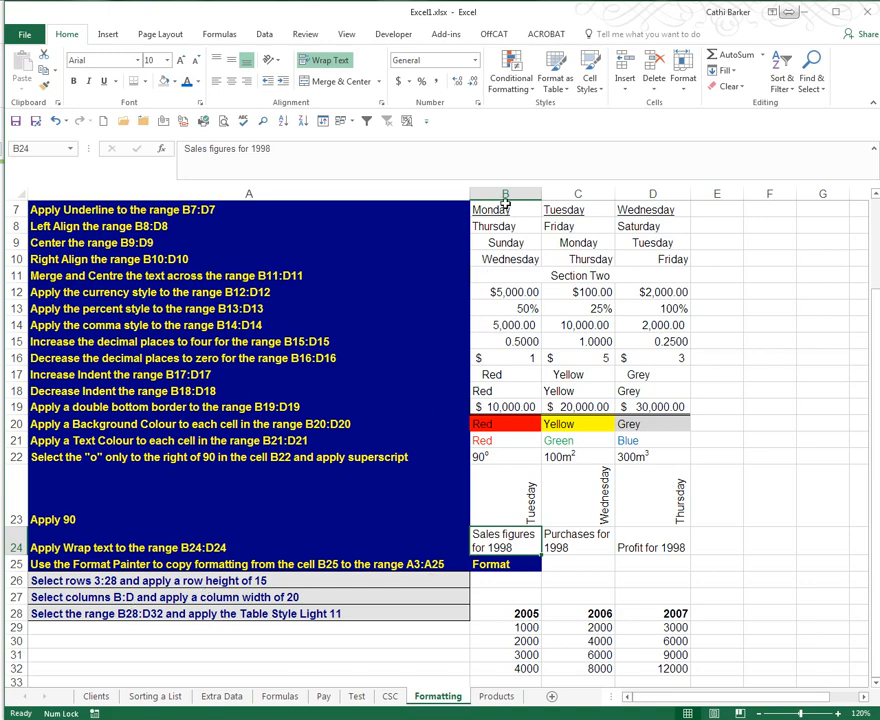
left_click_drag(505, 193, 642, 190)
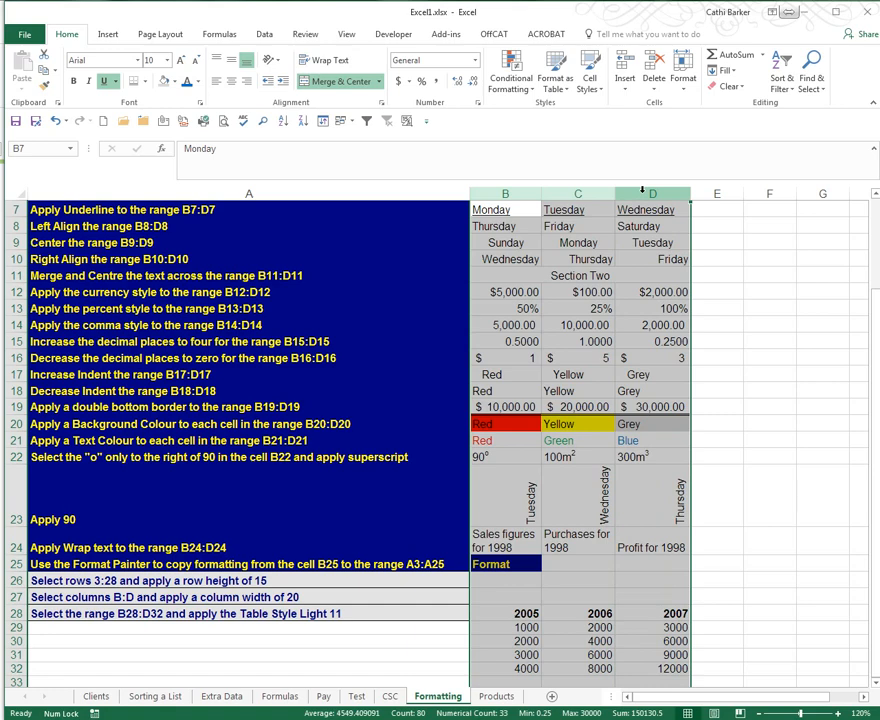
- Give the selected columns B to D a column width of 20
right_click(580, 194)
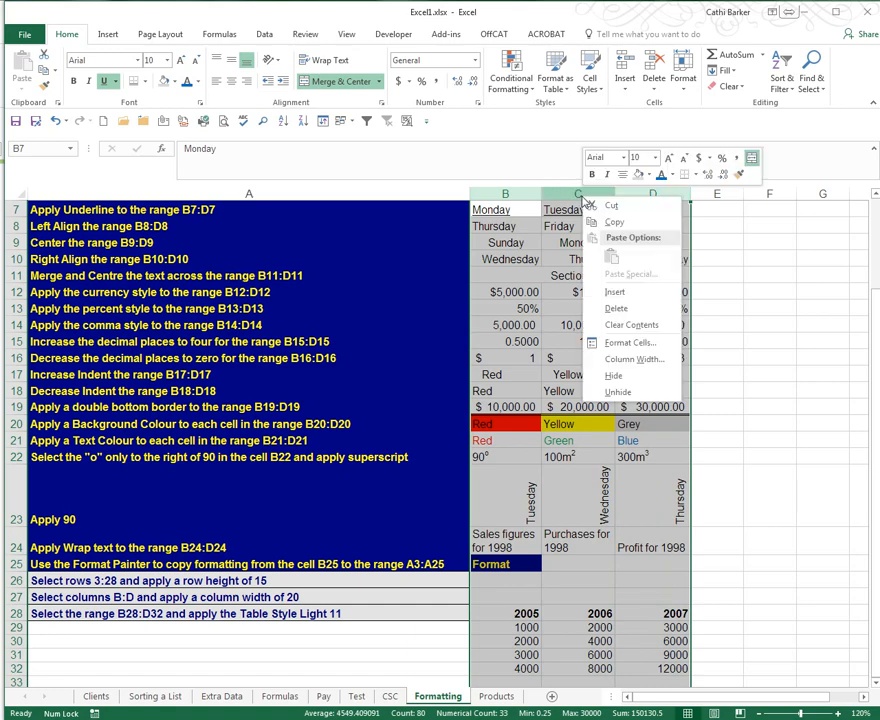
left_click(641, 366)
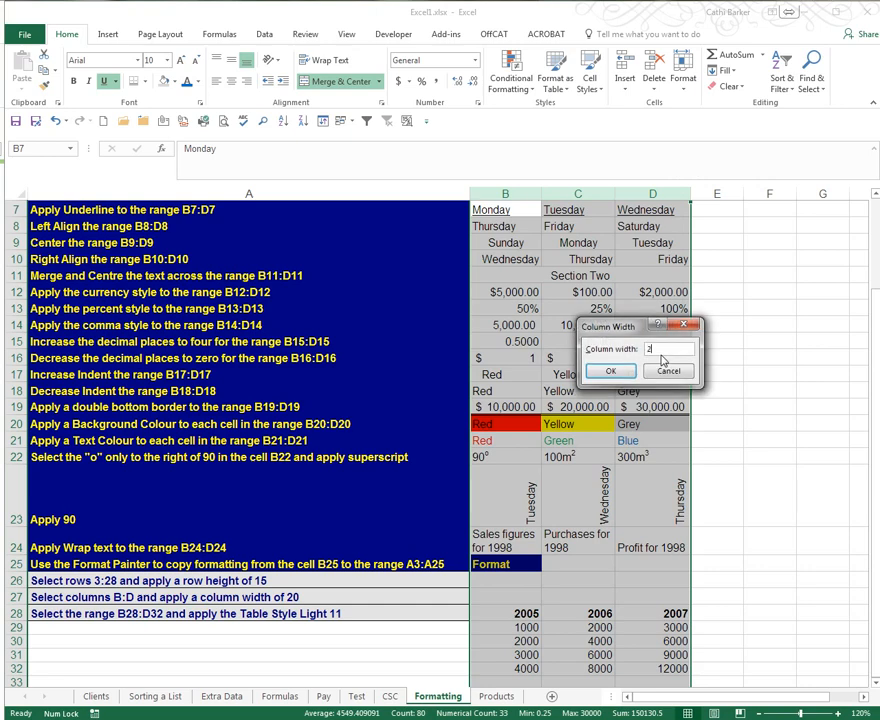
key("Return")
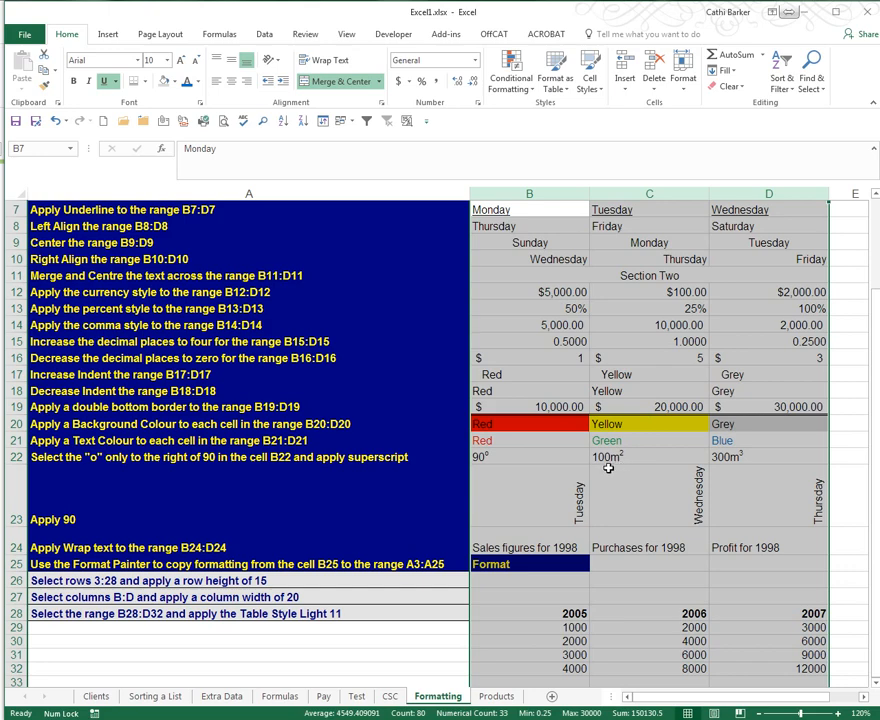
left_click(400, 613)
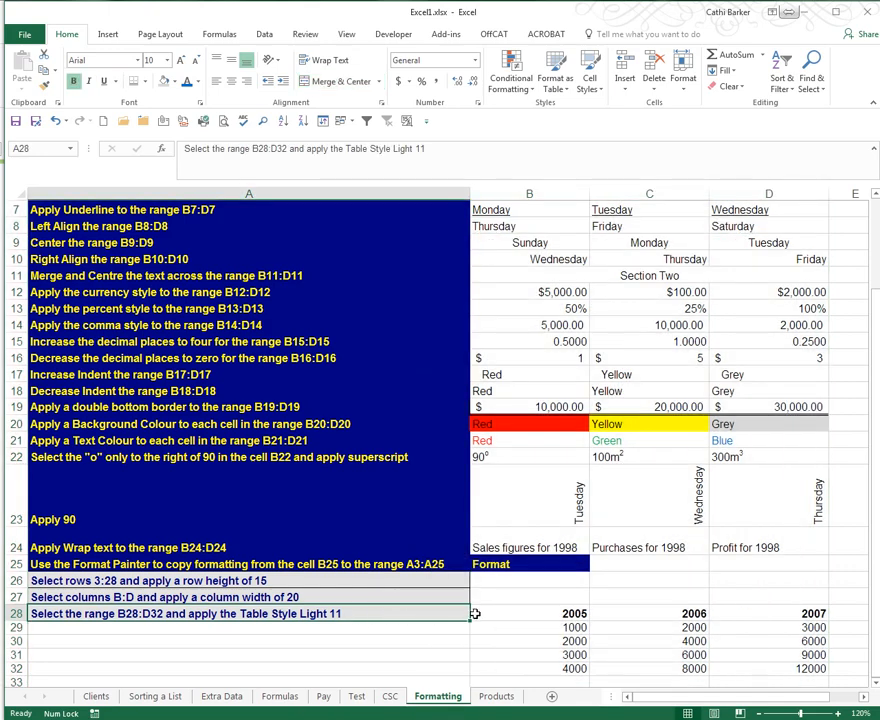
- Format B28:D32 as a table with headers in Table Style Light 11
scroll(475, 613, "down", 1)
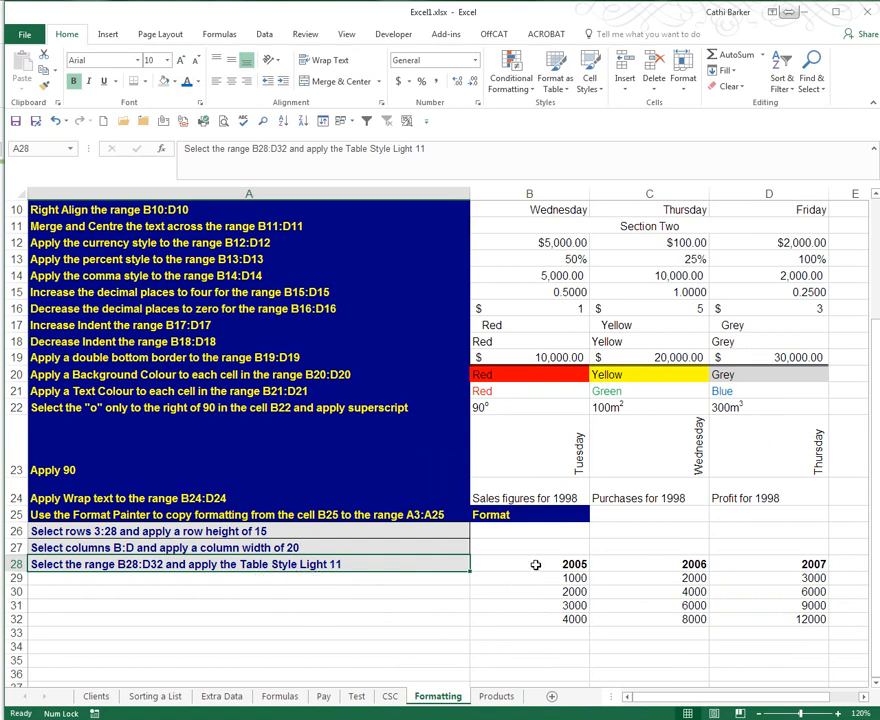
left_click_drag(505, 564, 790, 618)
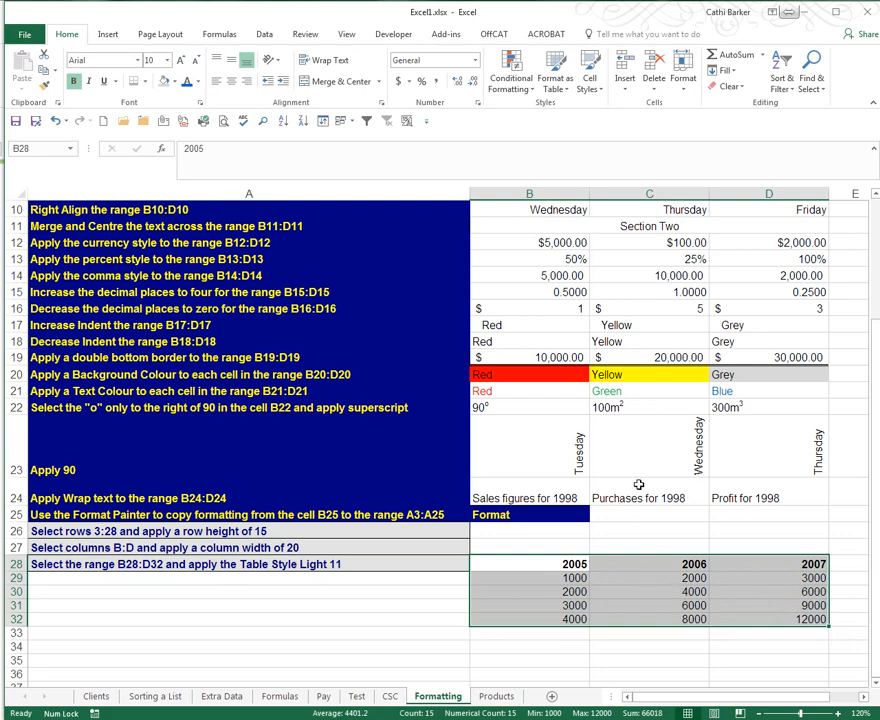
left_click(562, 84)
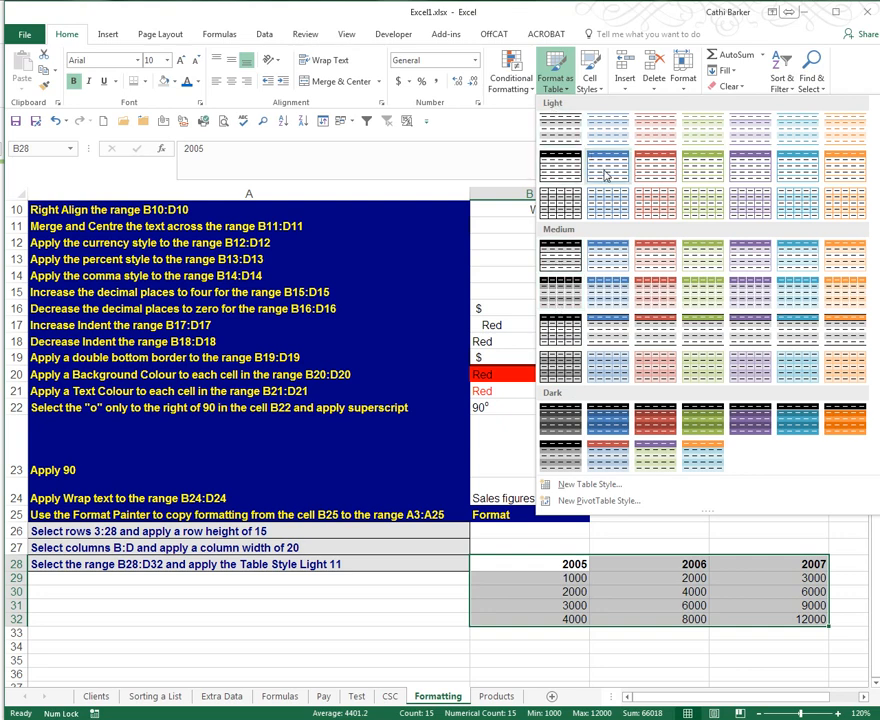
left_click(706, 173)
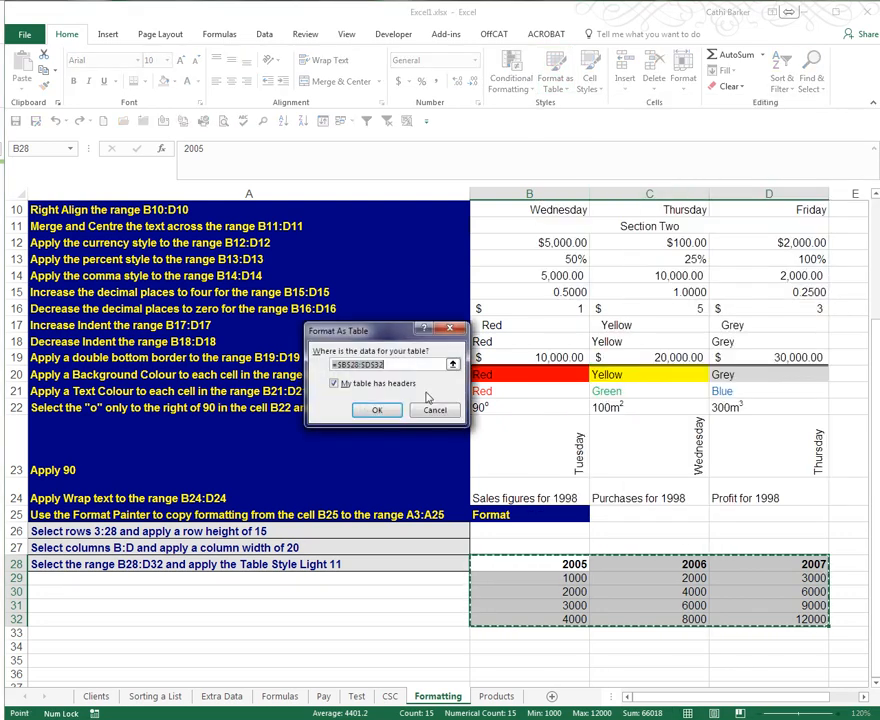
left_click(377, 412)
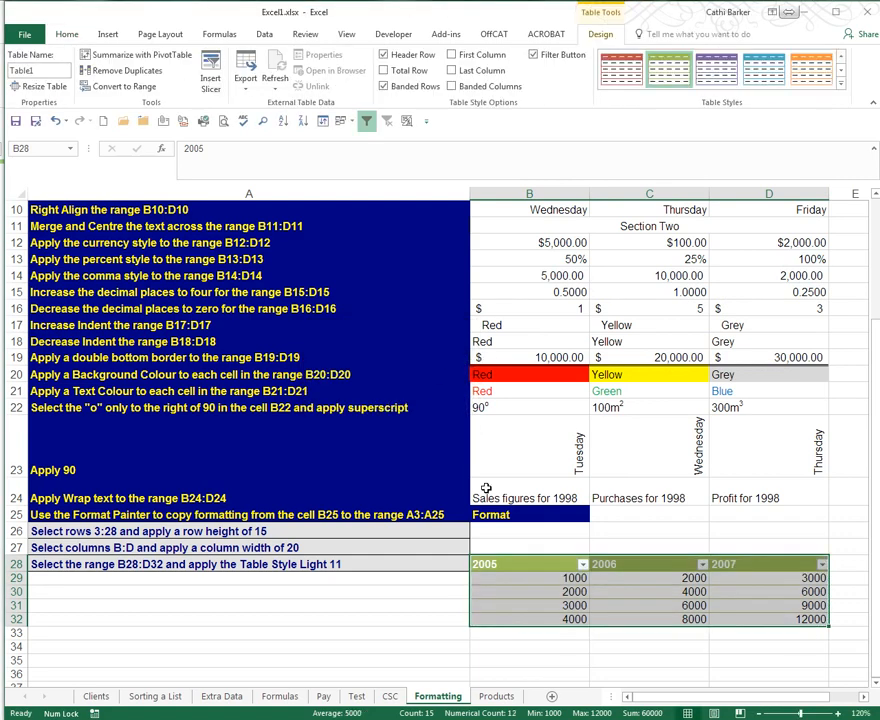
left_click(536, 563)
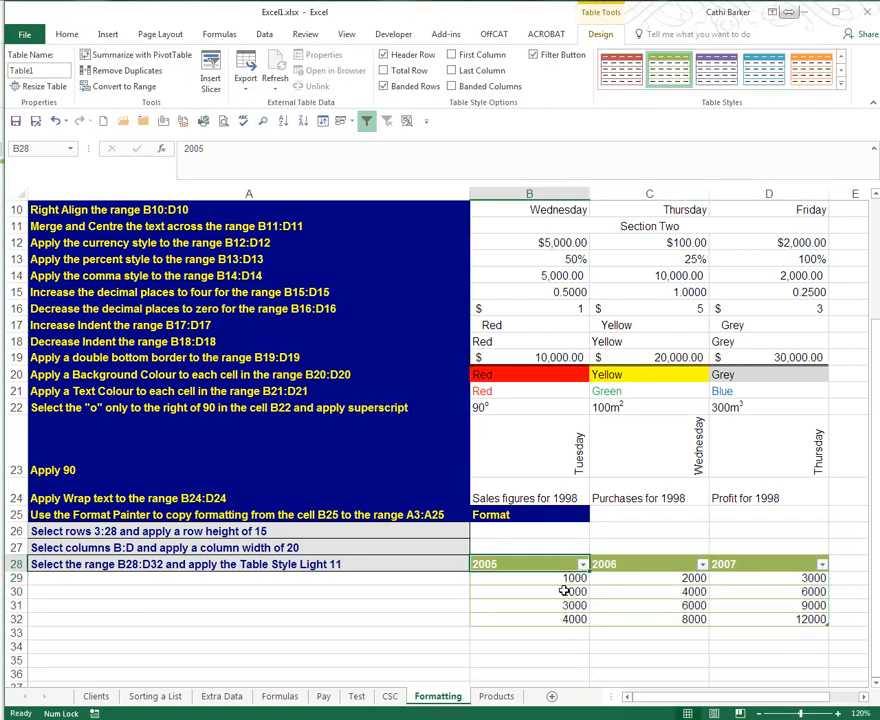